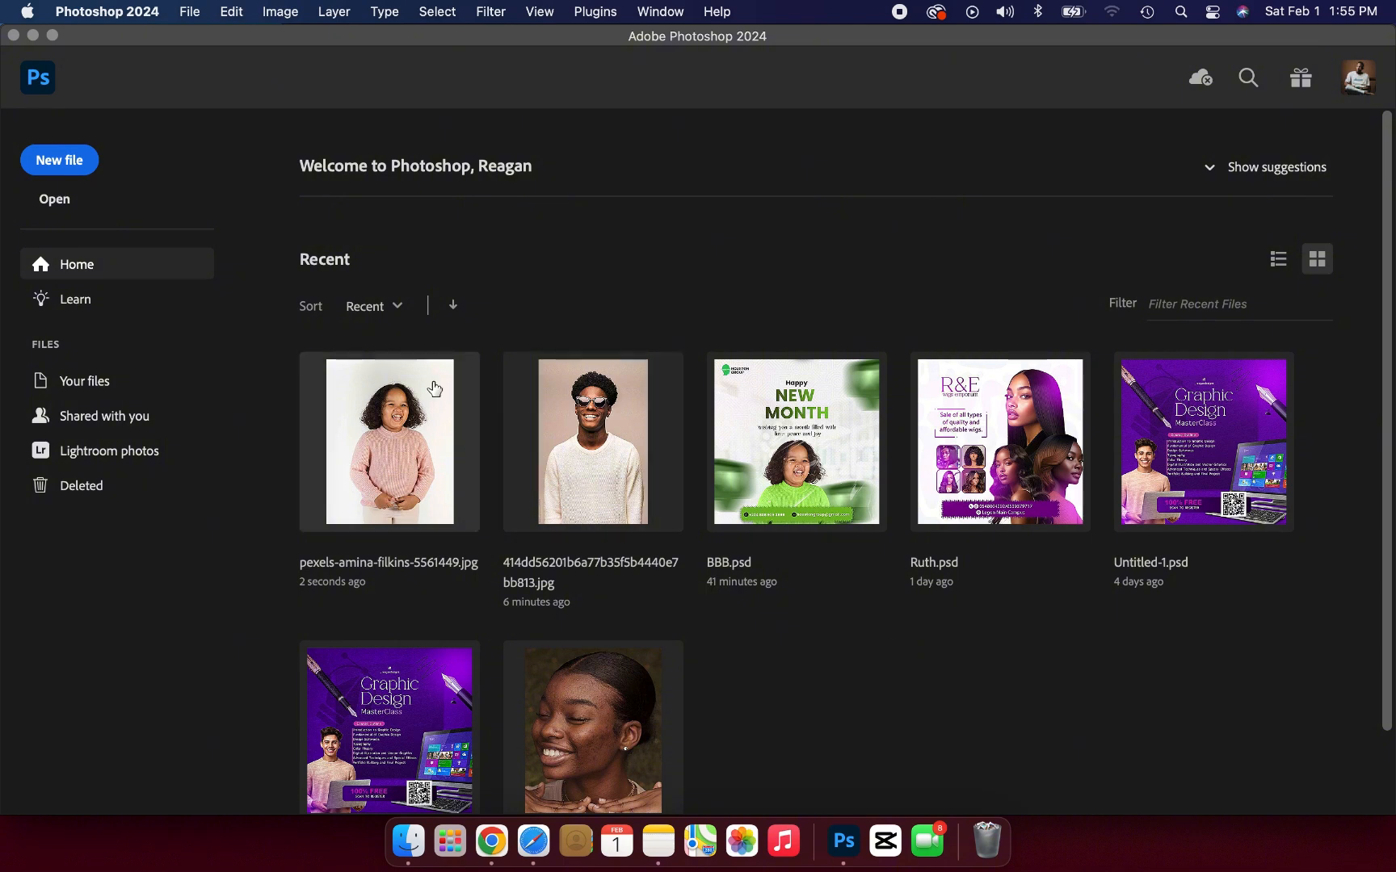
Step: Open the Downloads JPEG whose name ends in 5561449, the portrait of the child in the pink sweater
left_click(190, 11)
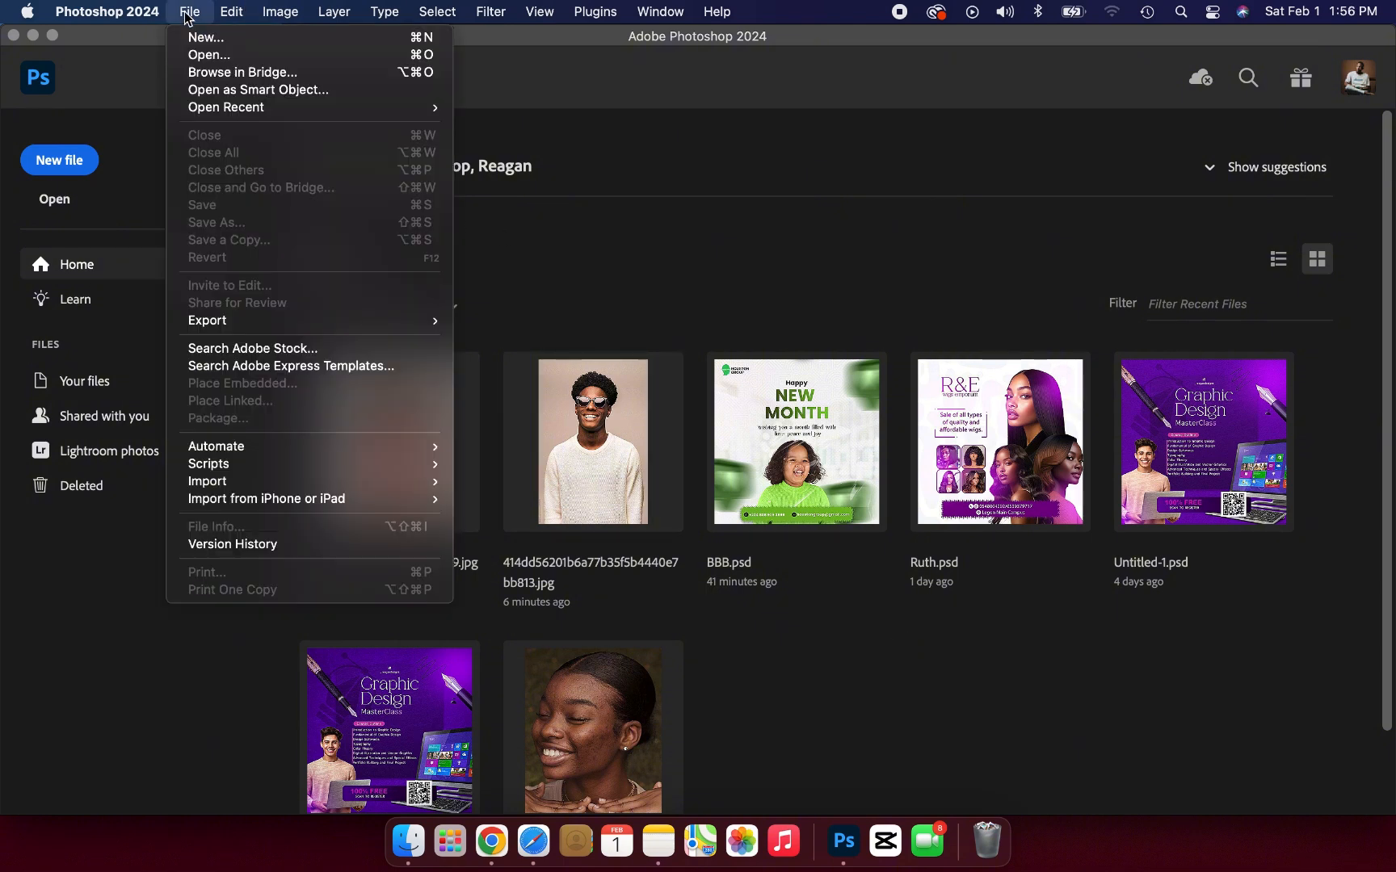
left_click(225, 61)
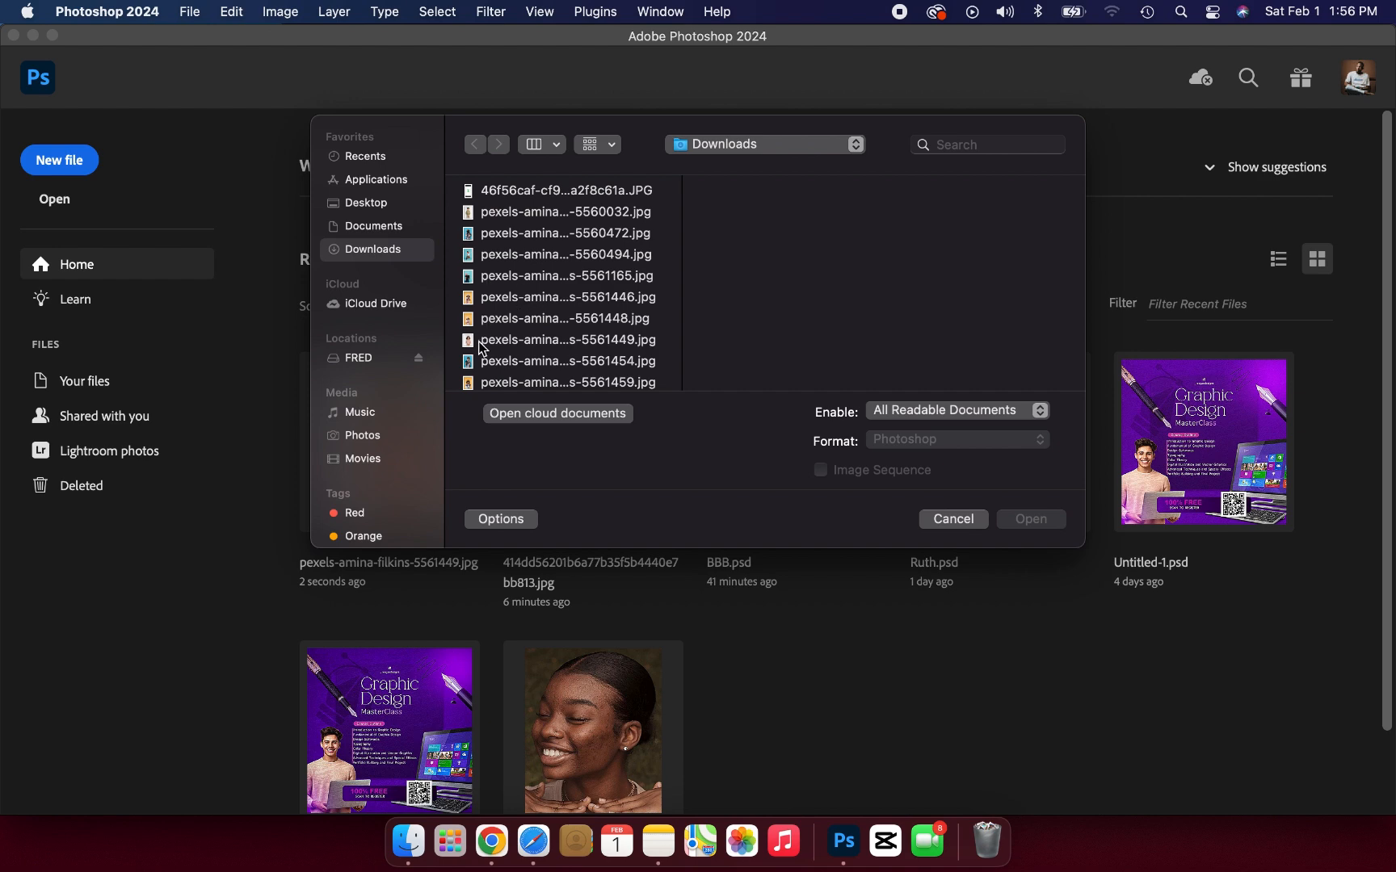
left_click(483, 345)
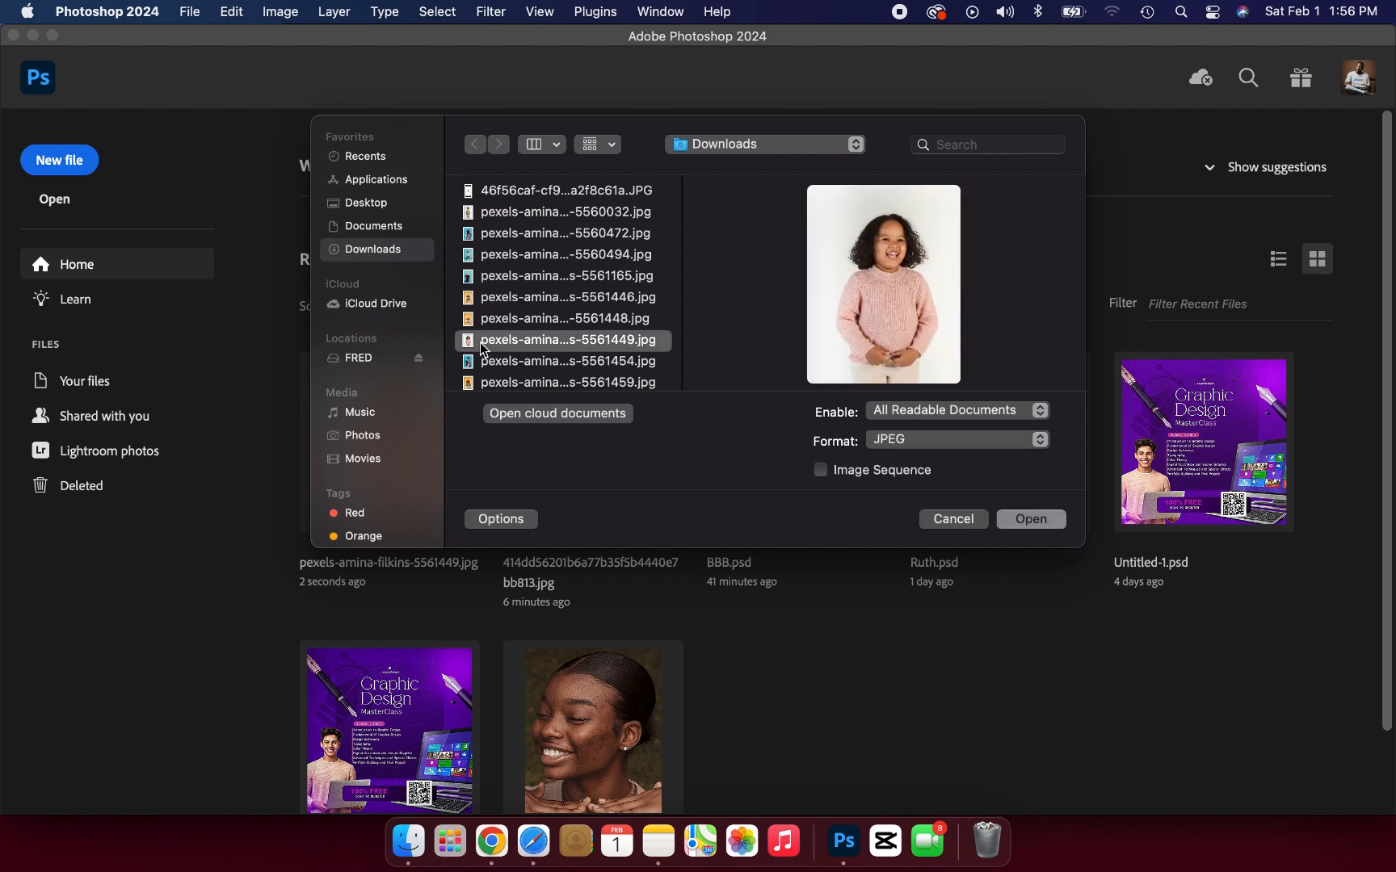
left_click(1045, 525)
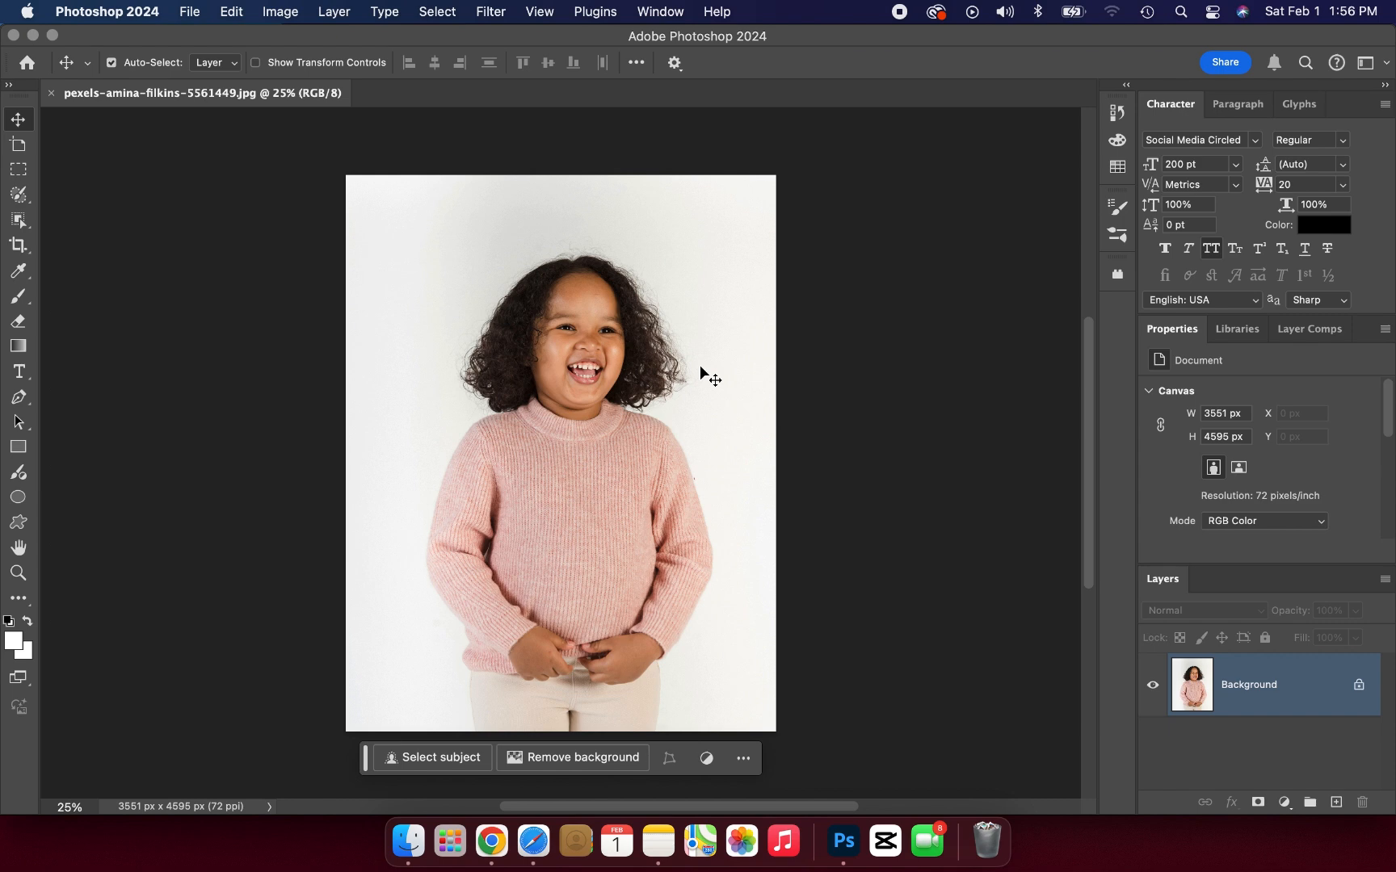
Step: Unlock the Background layer and duplicate it
left_click(1359, 689)
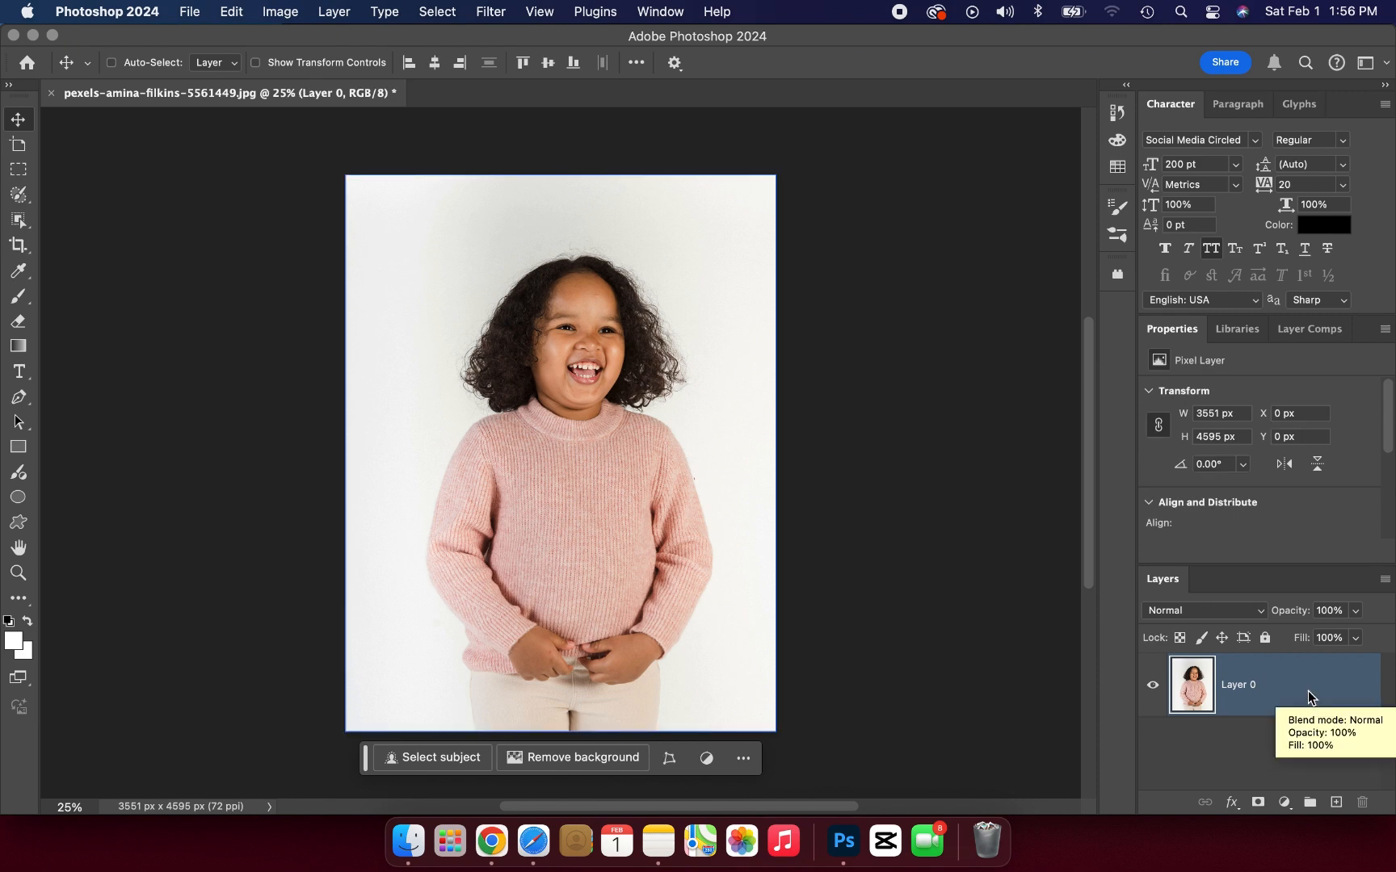
key("super+j")
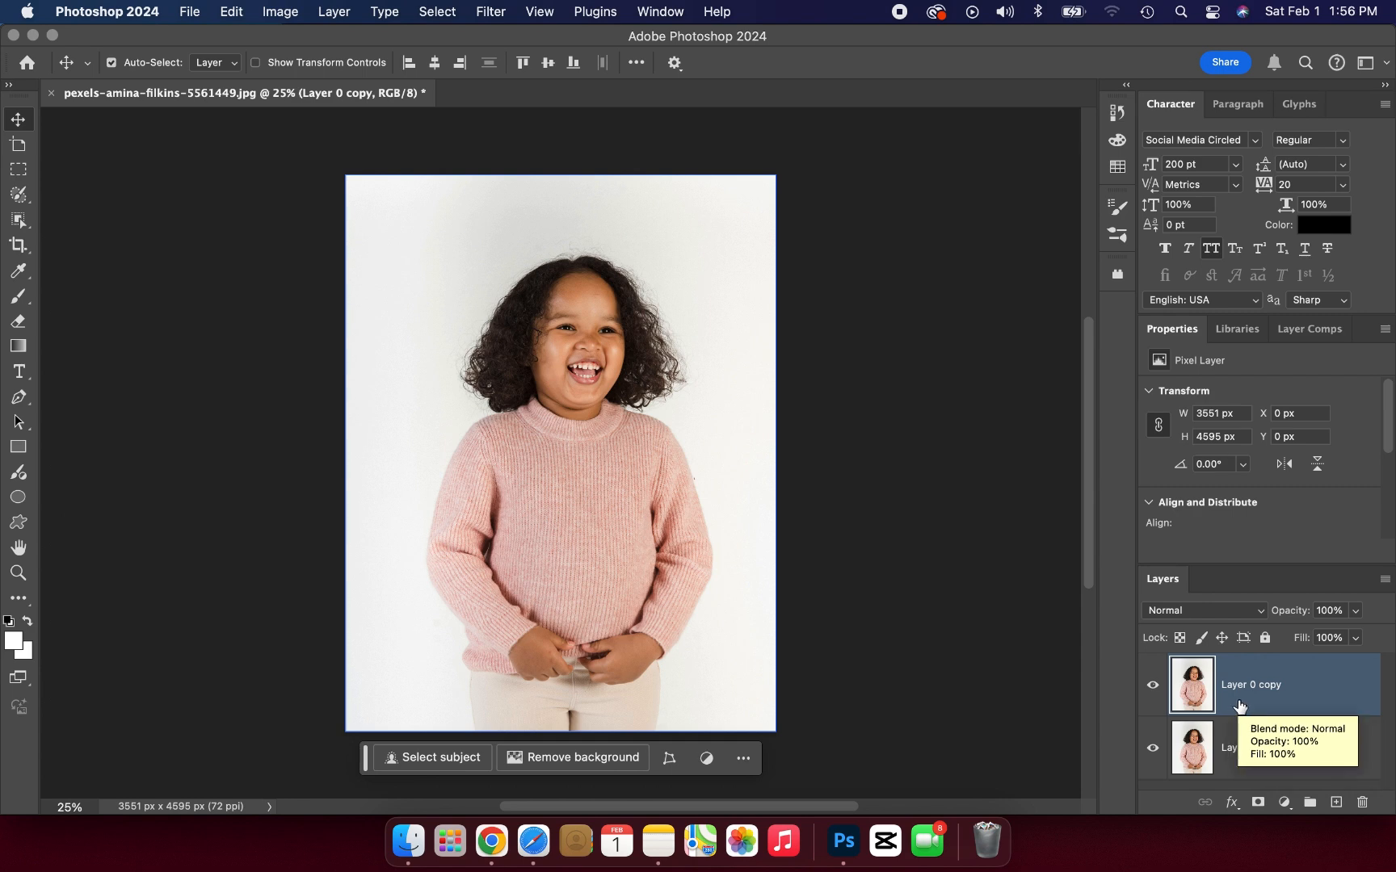
Step: Start a Pen tool path on the layer copy, tracing the sweater's left hem from the hand around its lower corner
key("super+equal")
key("super+equal")
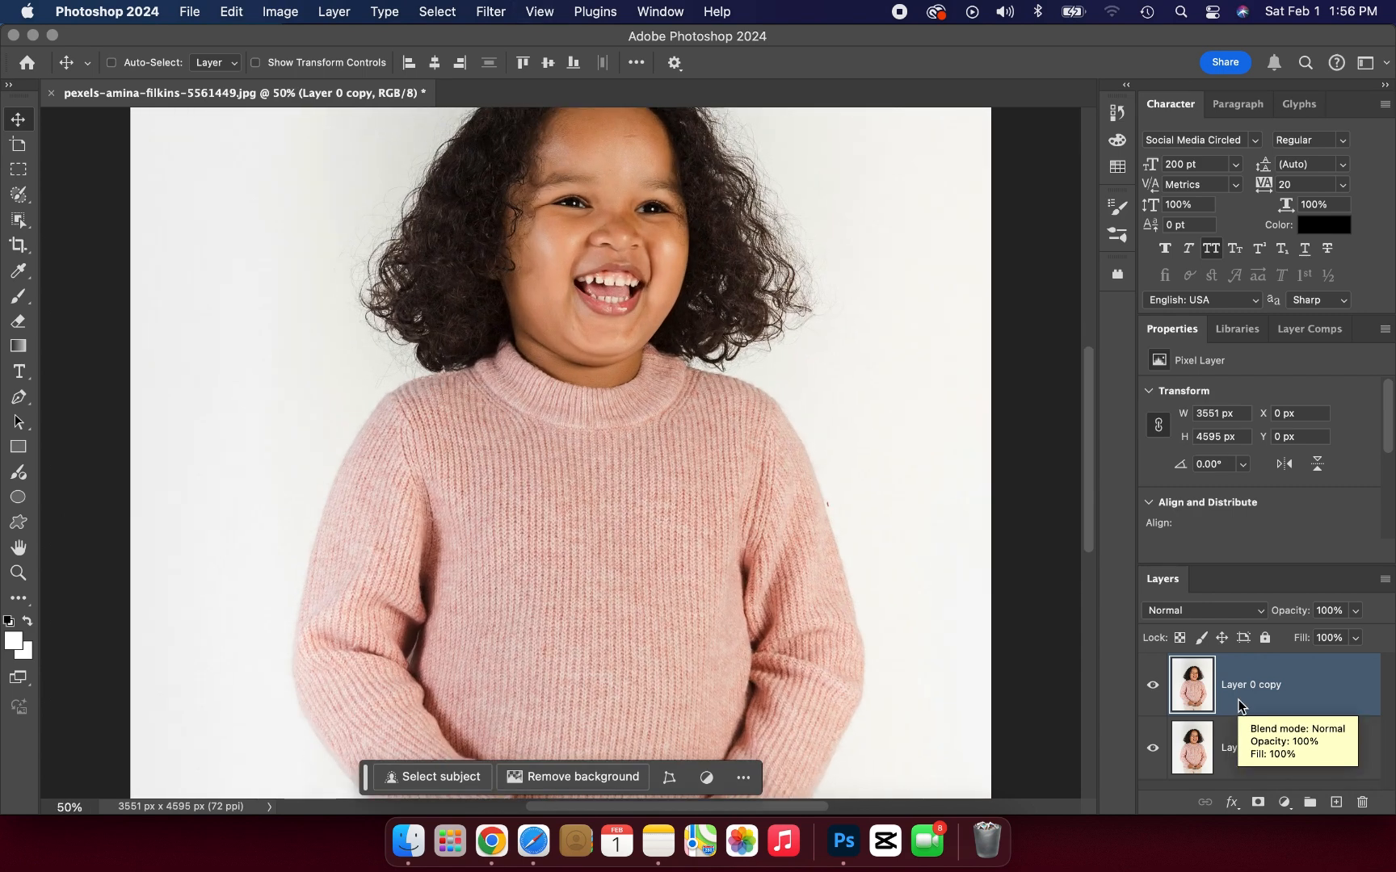
scroll(1021, 622, "down", 5)
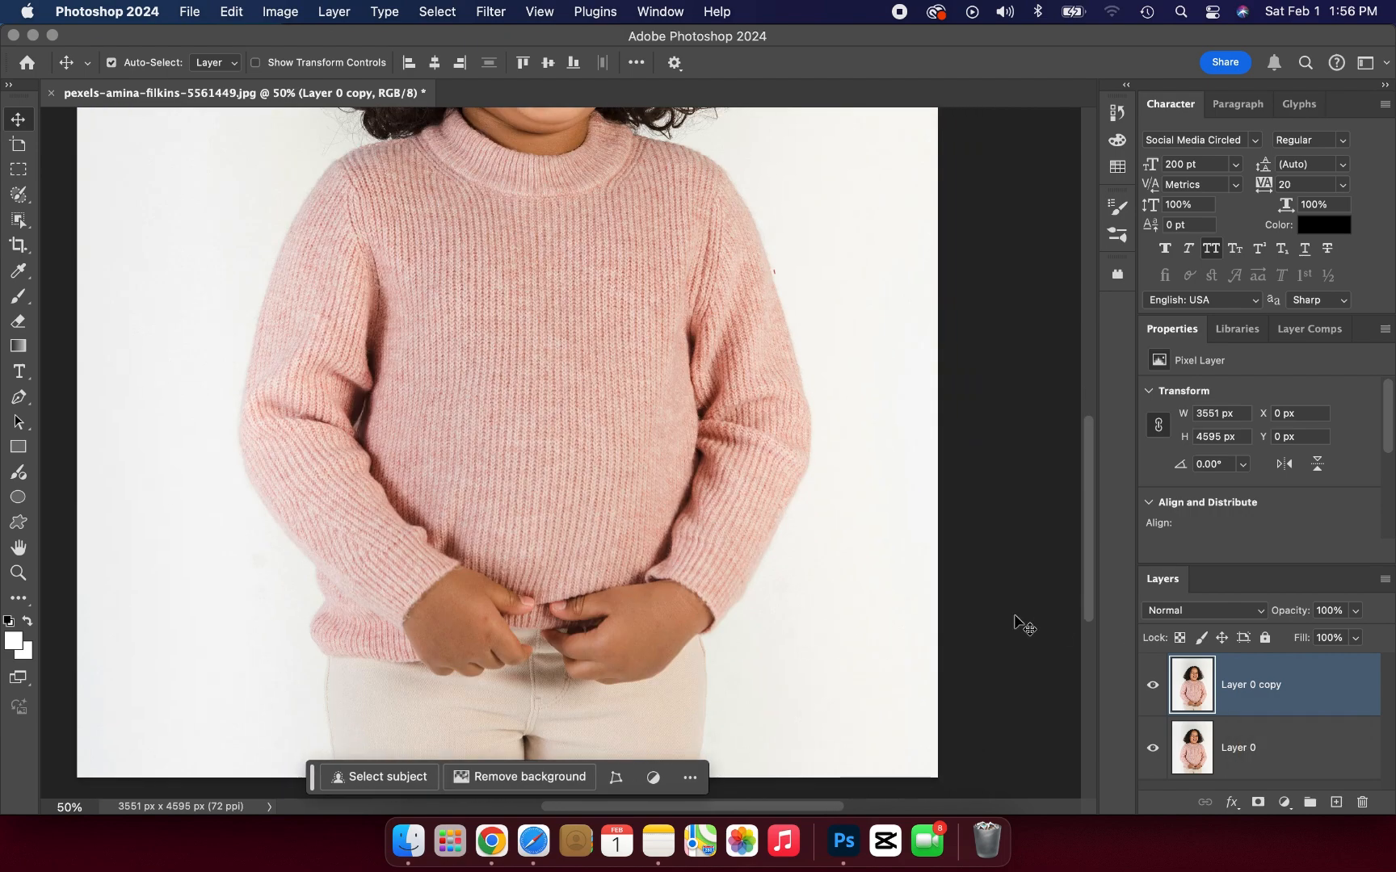
scroll(1021, 625, "up", 1)
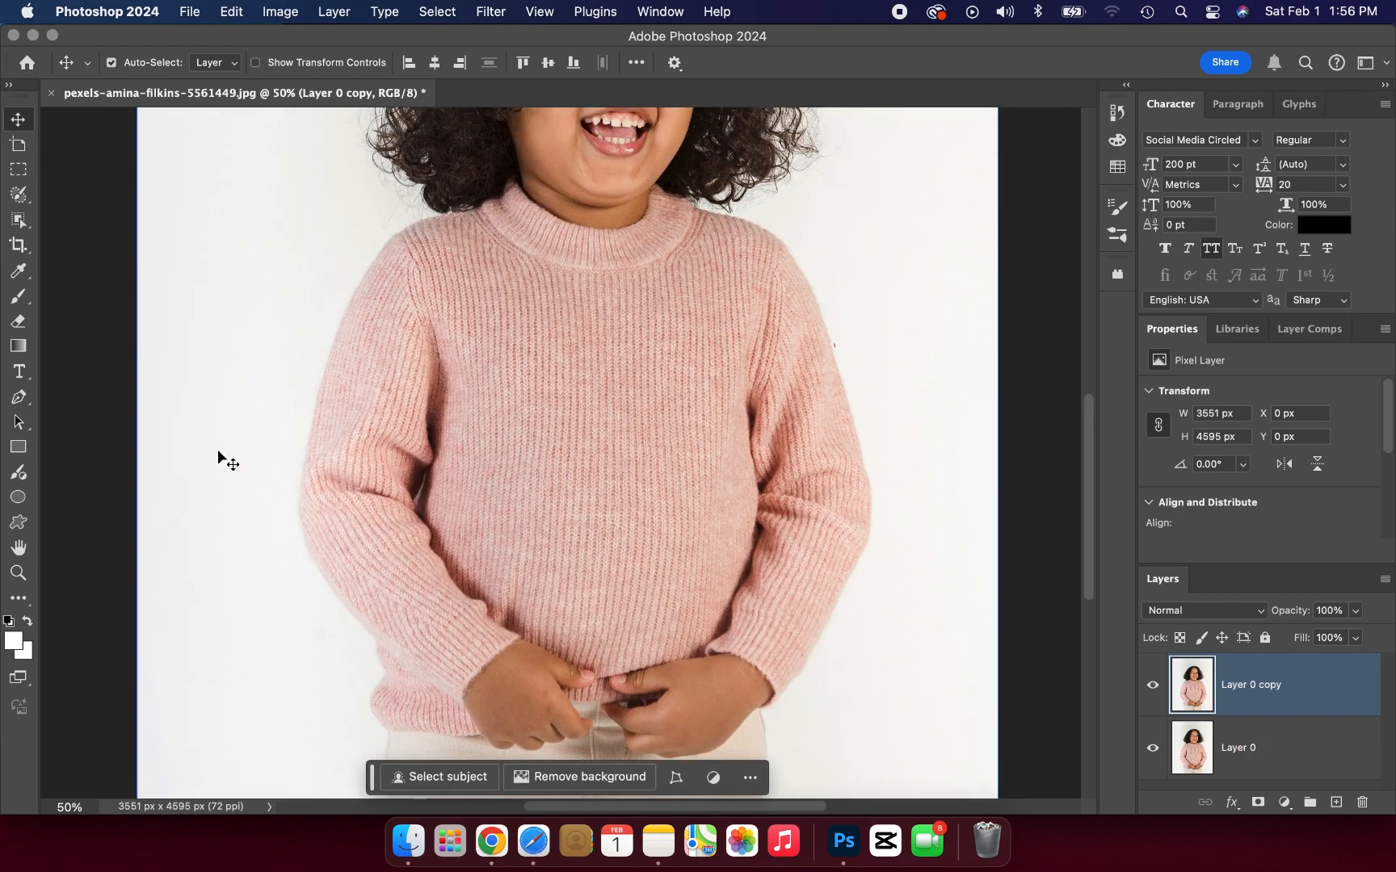
left_click(22, 398)
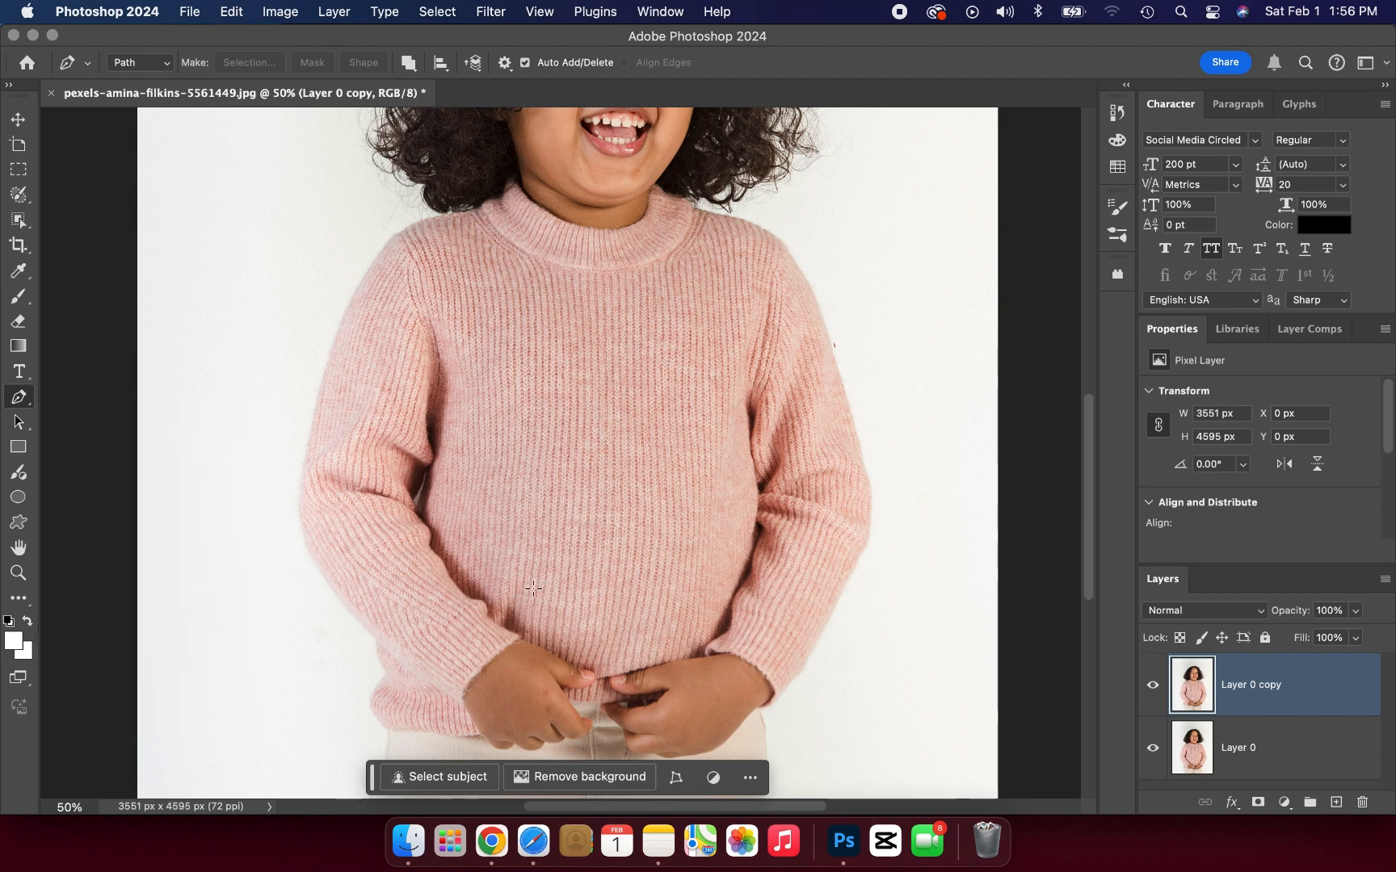
scroll(500, 614, "down", 2)
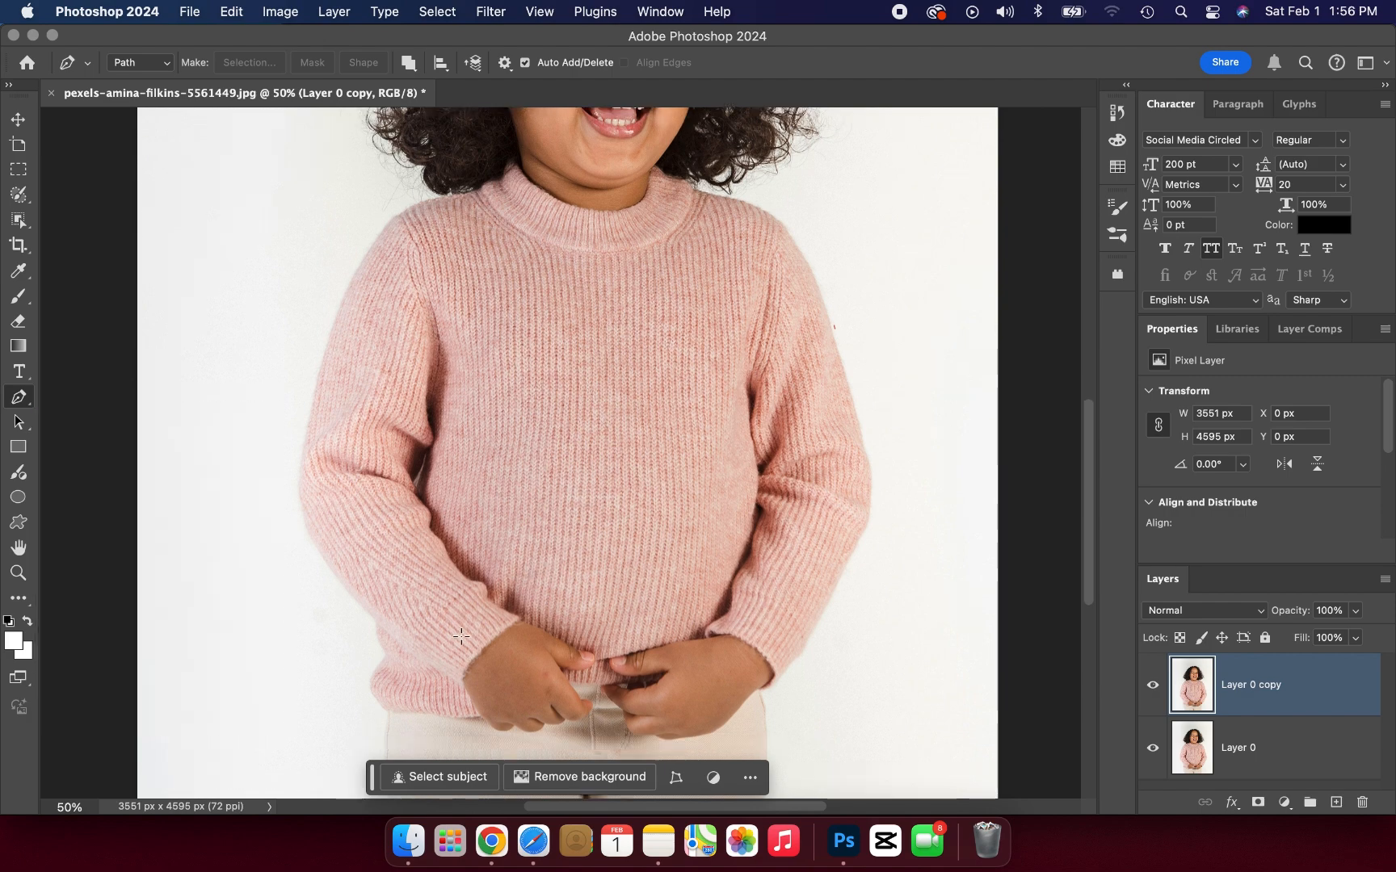
left_click(475, 717)
left_click(452, 720)
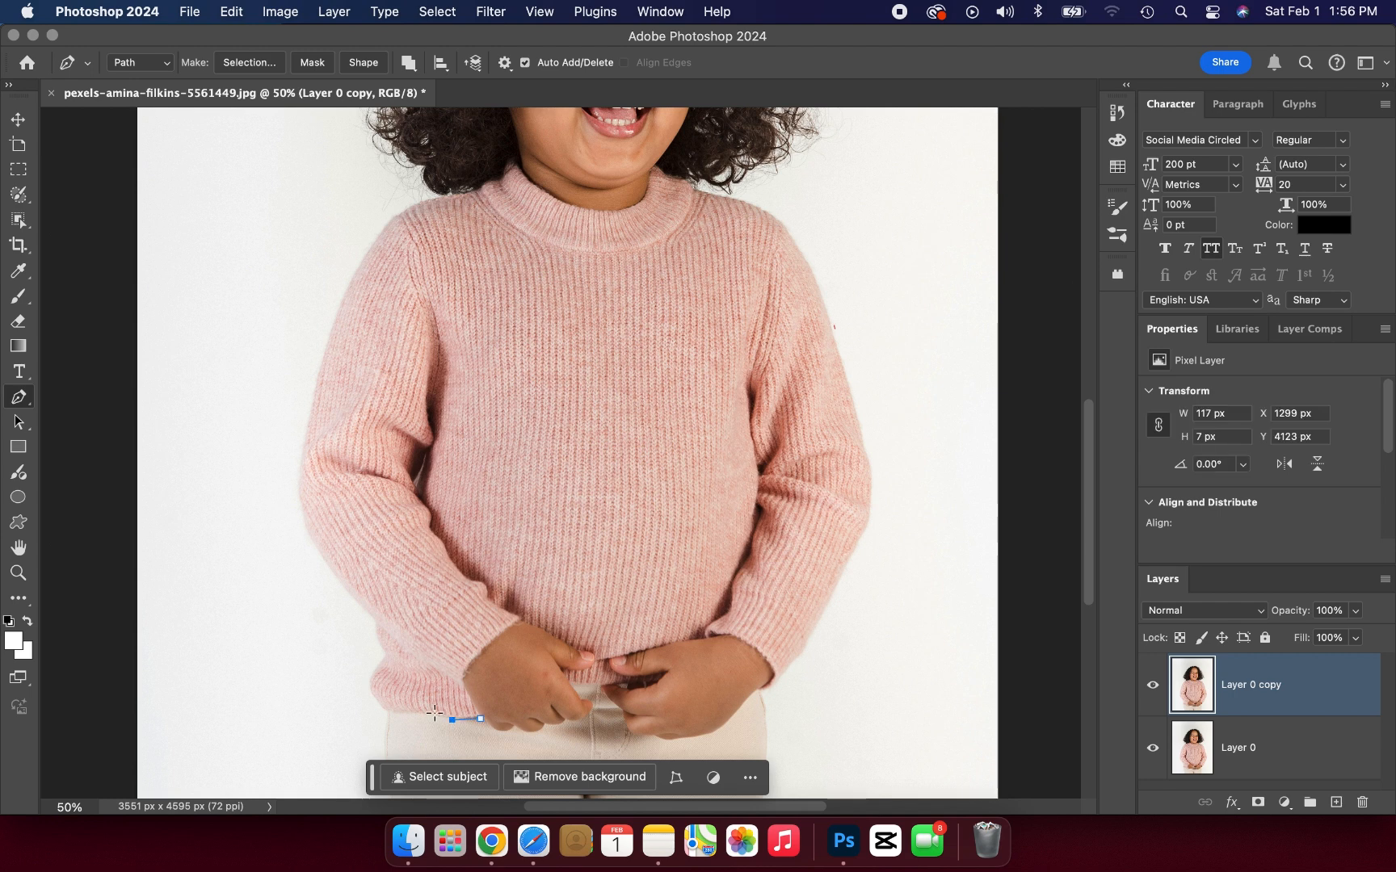
left_click(435, 713)
left_click(385, 711)
left_click(372, 697)
left_click(370, 681)
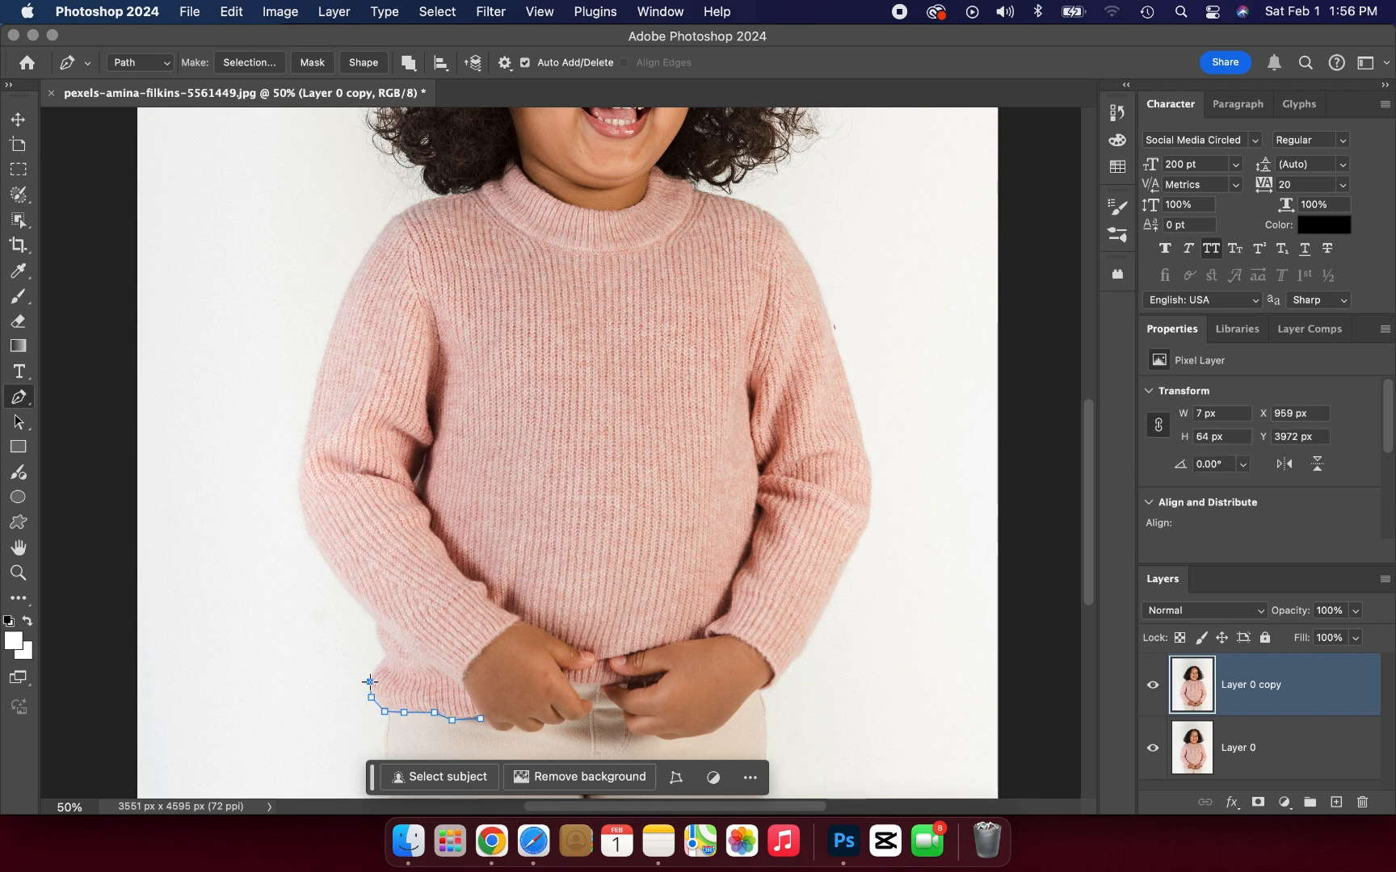
left_click(373, 669)
left_click(382, 657)
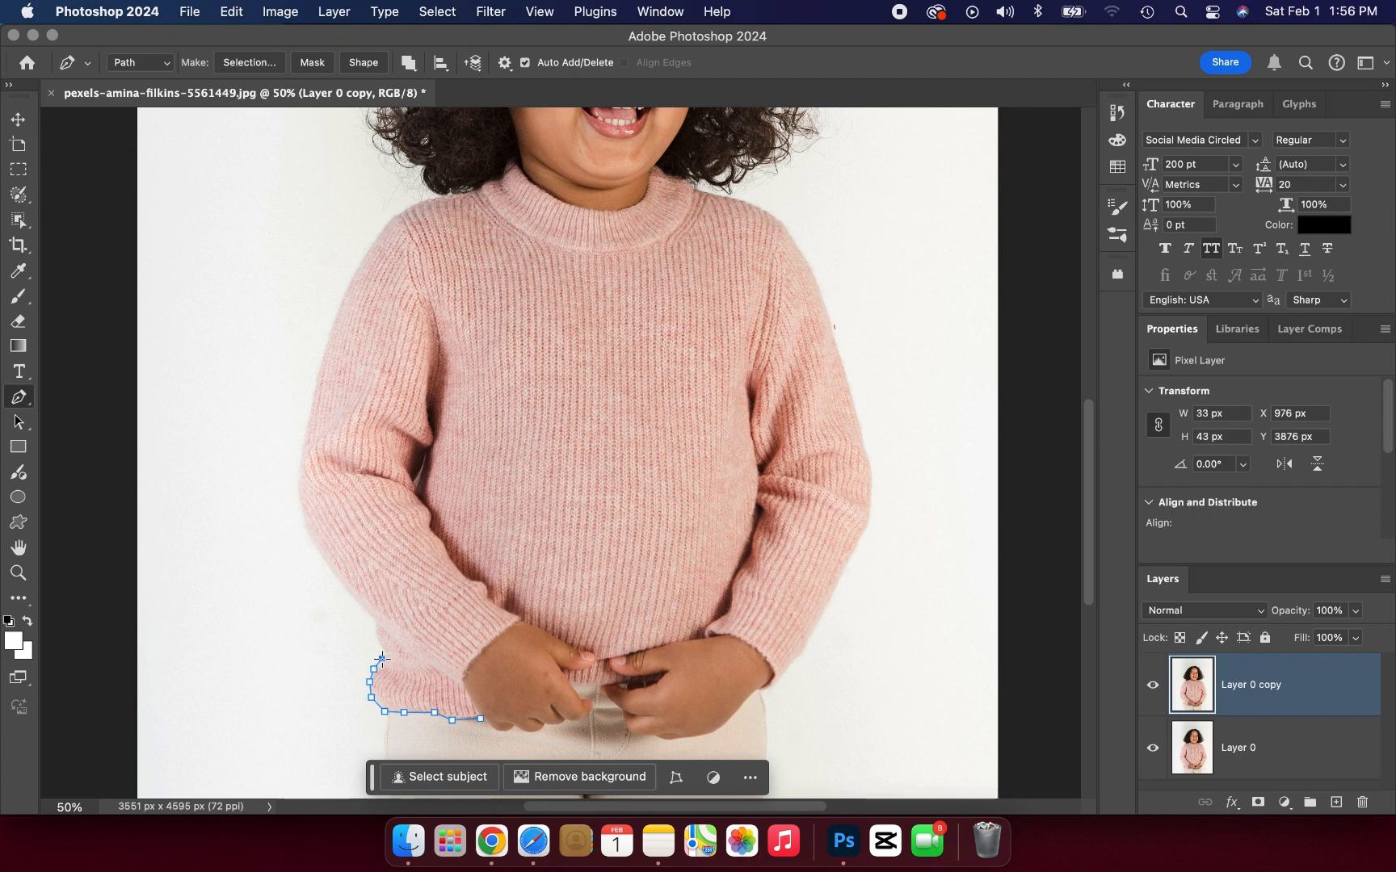
Step: Continue the path from the hem up the outer edge of the left forearm sleeve to just above the elbow
left_click(380, 647)
left_click(372, 634)
left_click(374, 620)
left_click(353, 602)
left_click(330, 572)
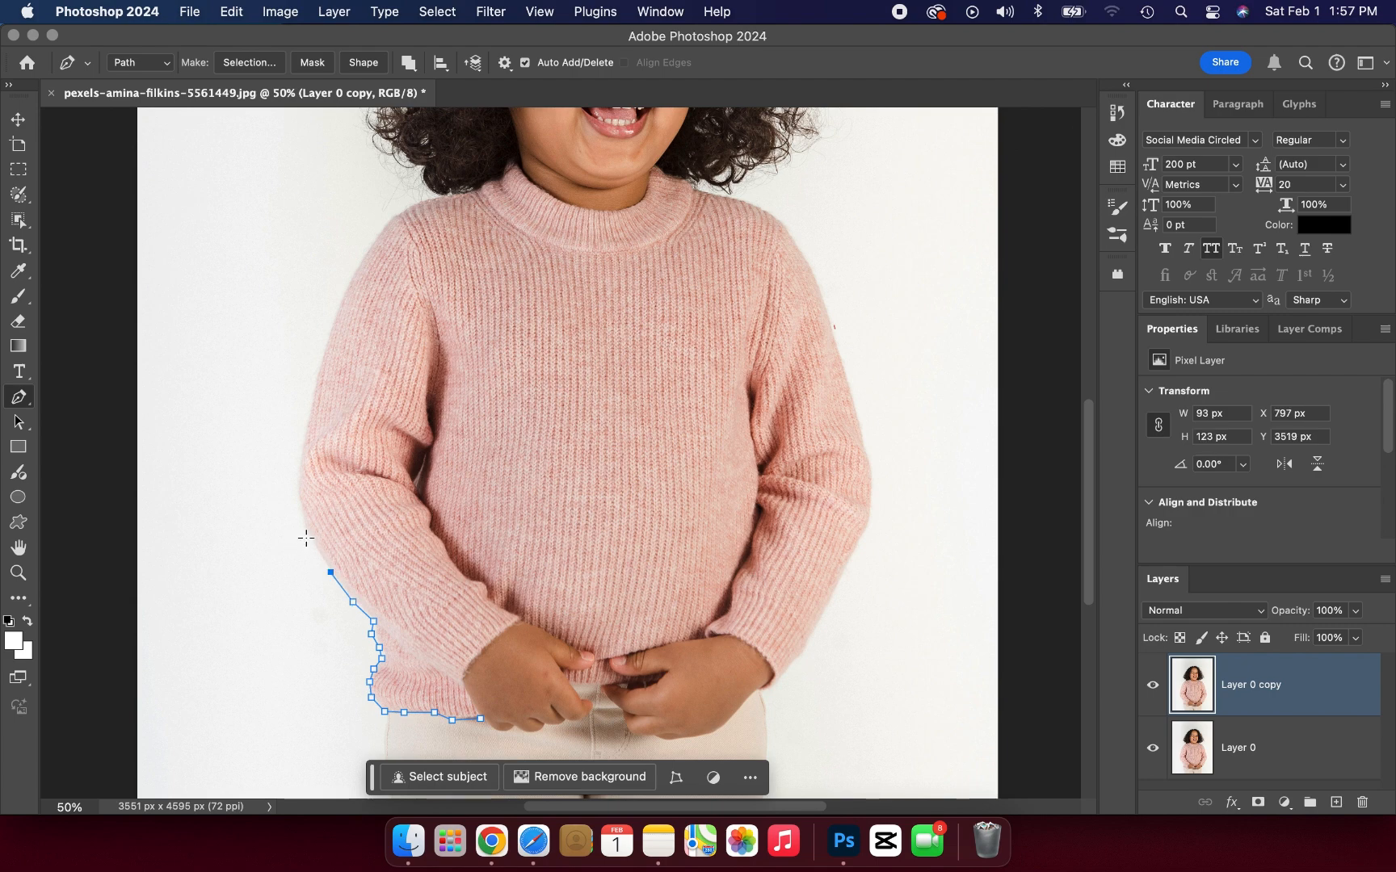
left_click(308, 537)
left_click(300, 511)
left_click(295, 479)
left_click(298, 454)
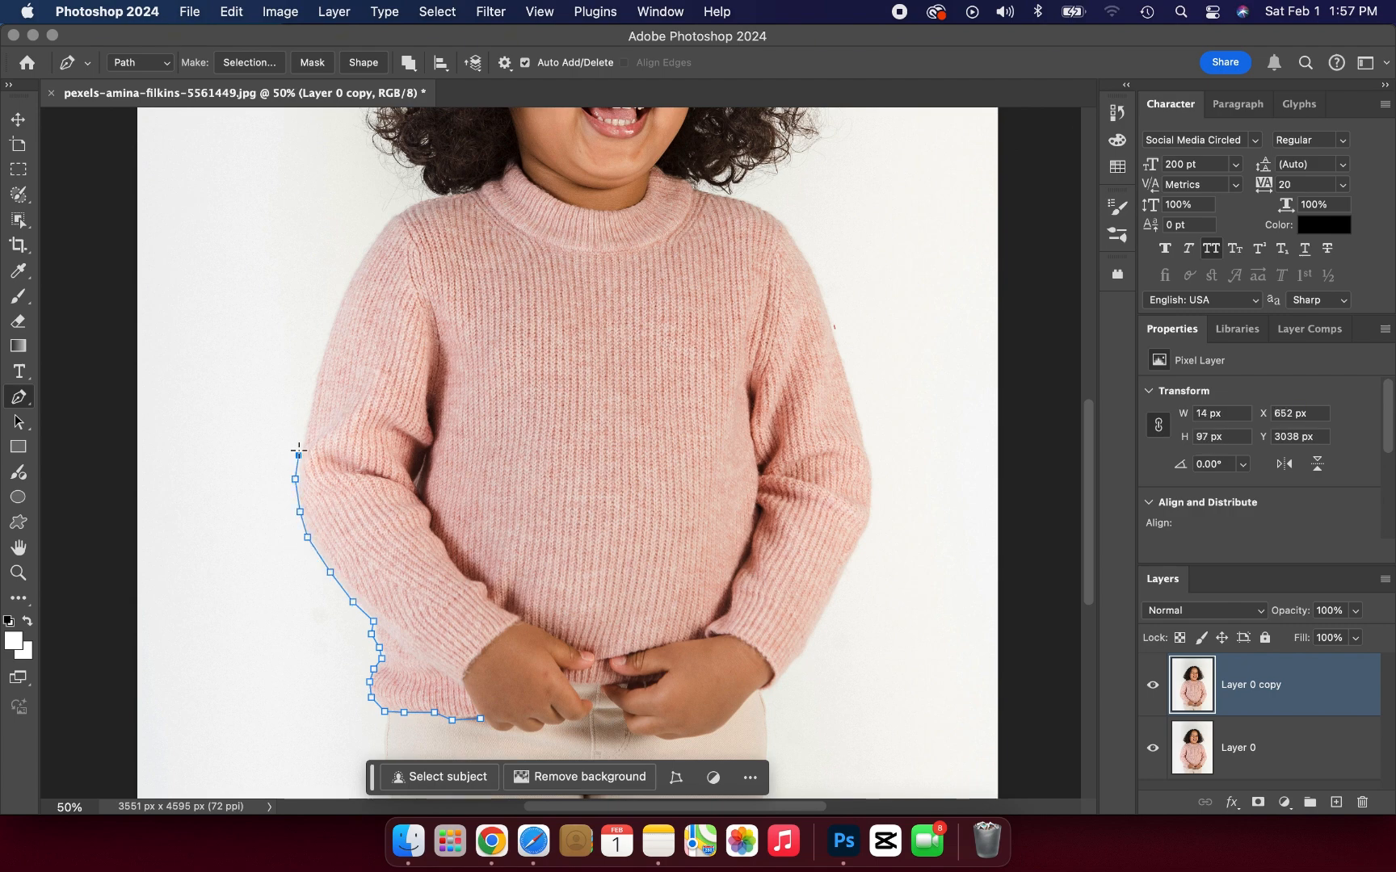
Step: Trace the outer edge of the left upper sleeve up to the shoulder
left_click(308, 408)
left_click(318, 367)
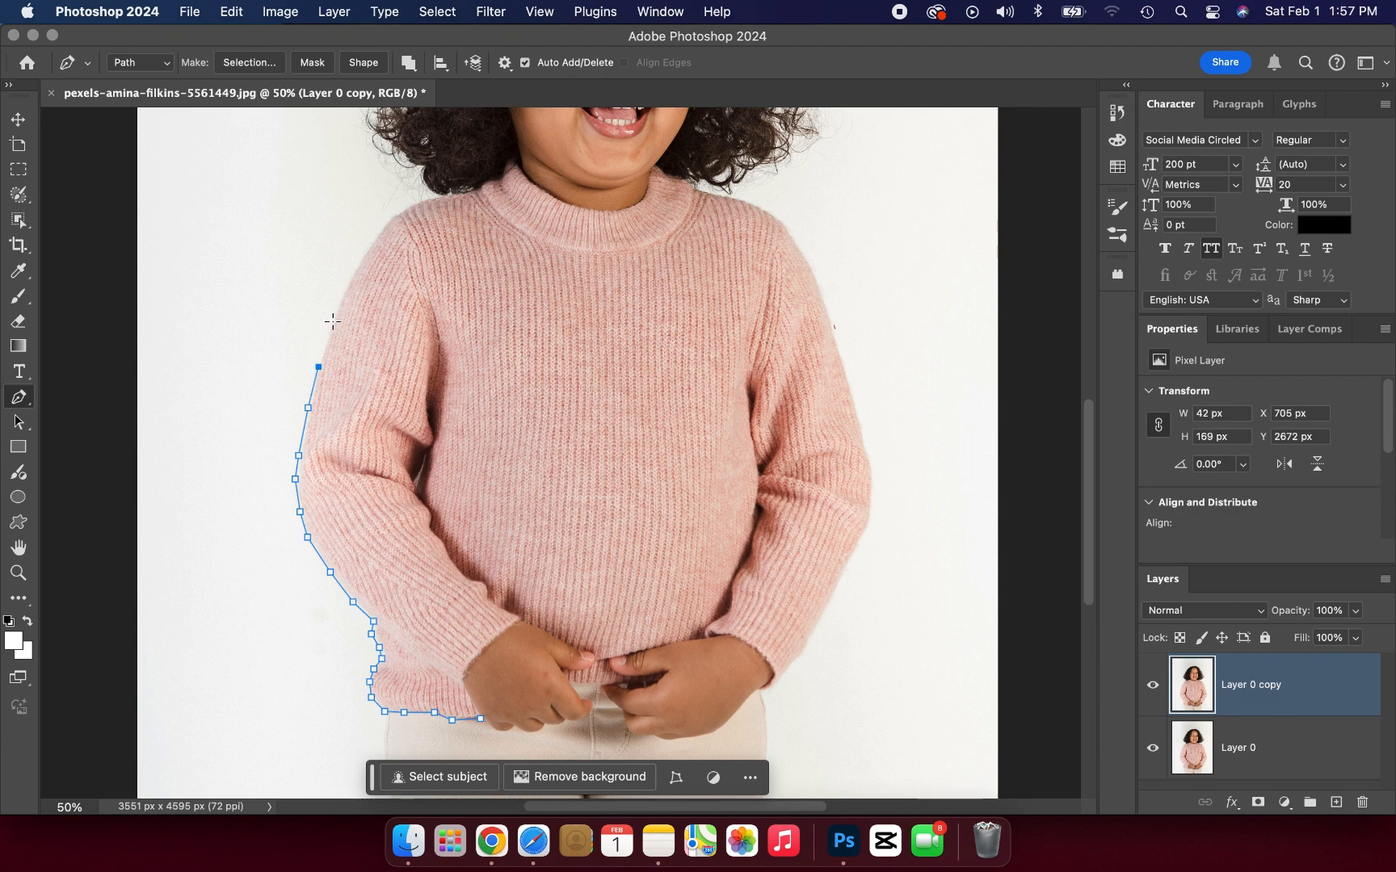
left_click(332, 322)
left_click(349, 284)
left_click(365, 254)
left_click(383, 226)
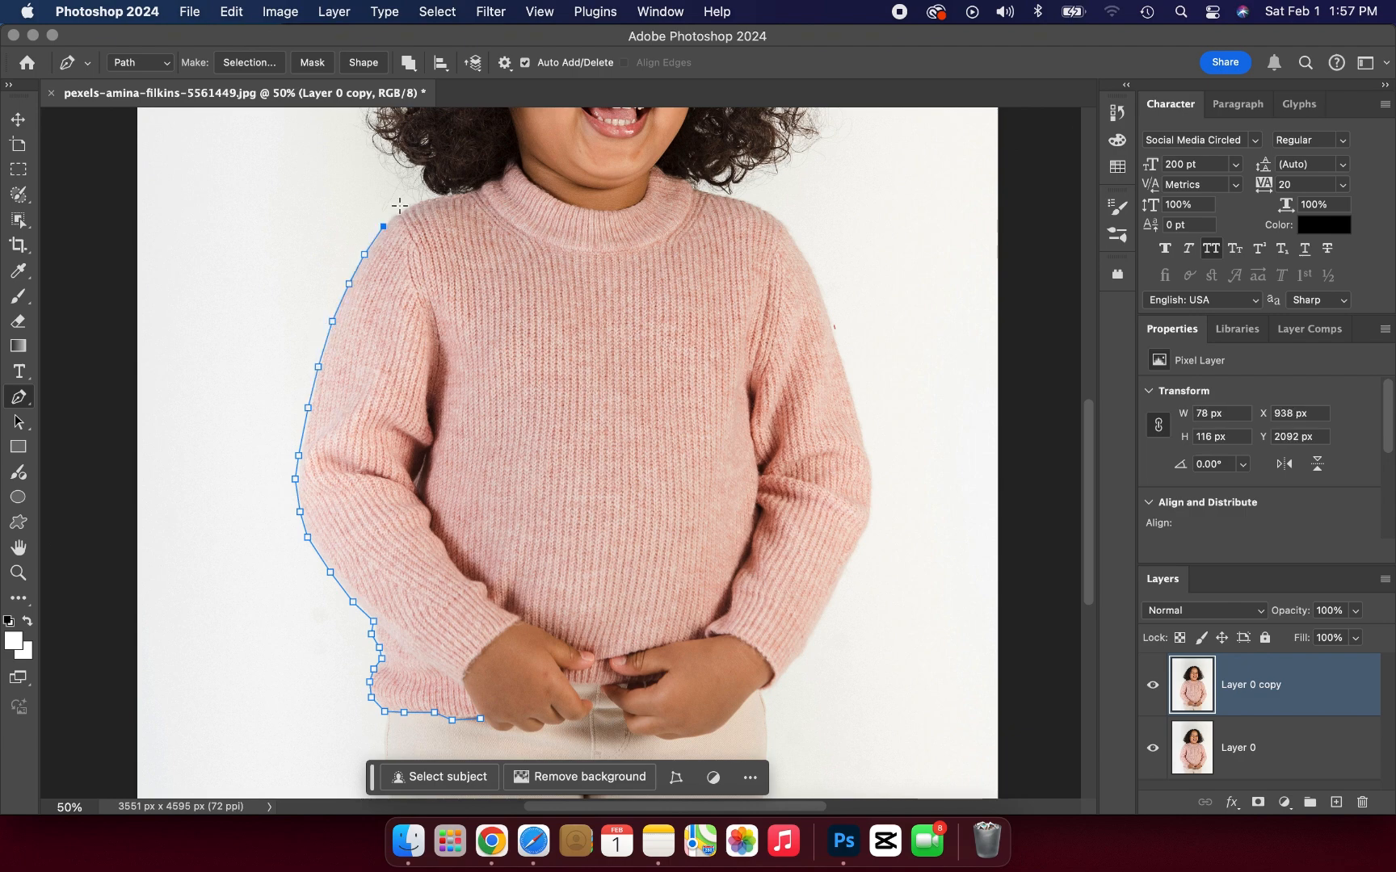
left_click(400, 209)
left_click(428, 199)
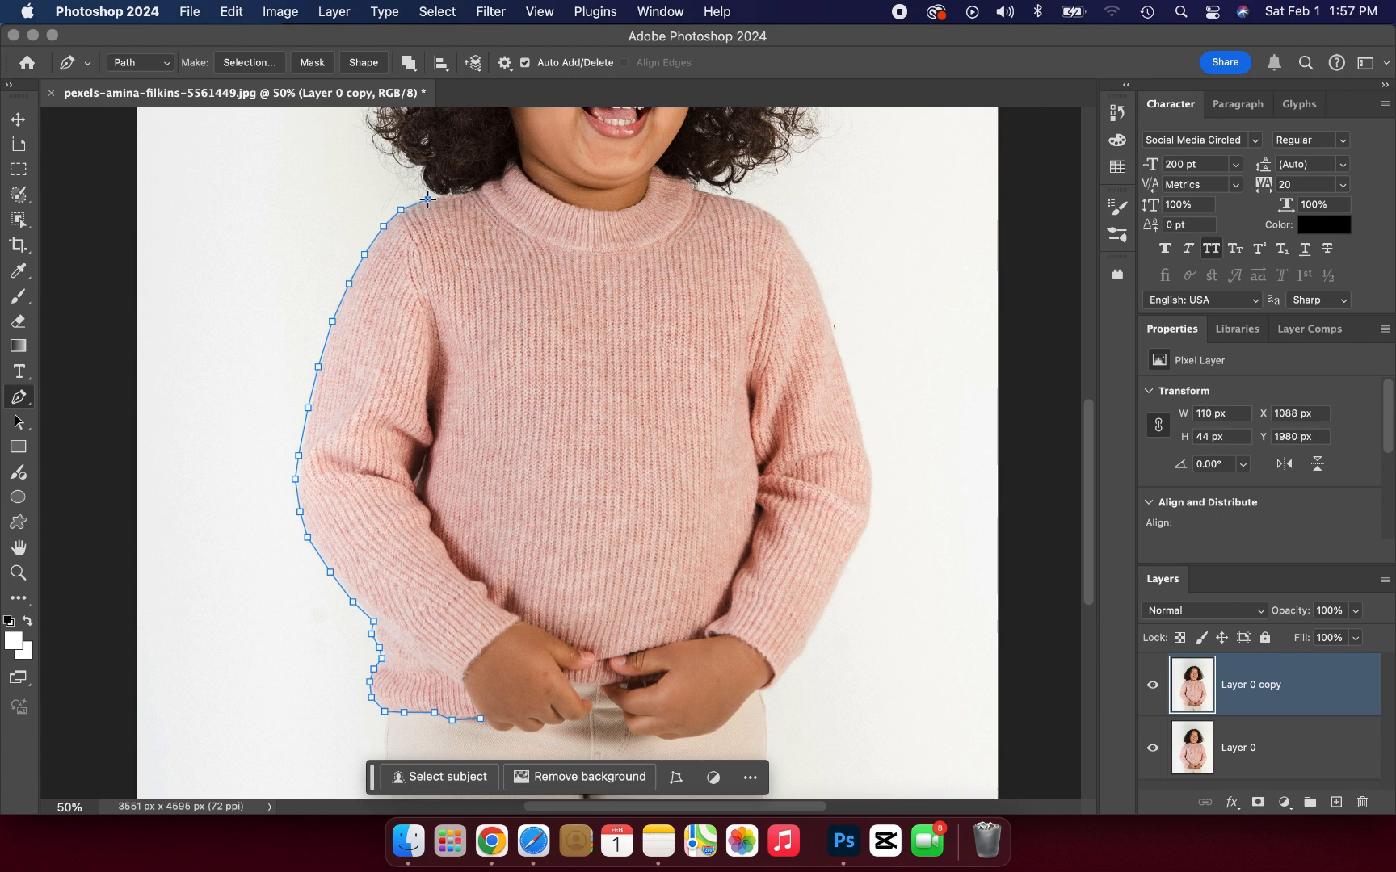
Step: Extend the path along the left shoulder below the hair and over the left tip of the collar
left_click(449, 193)
left_click(477, 184)
left_click(490, 178)
left_click(505, 167)
left_click(515, 158)
left_click(526, 171)
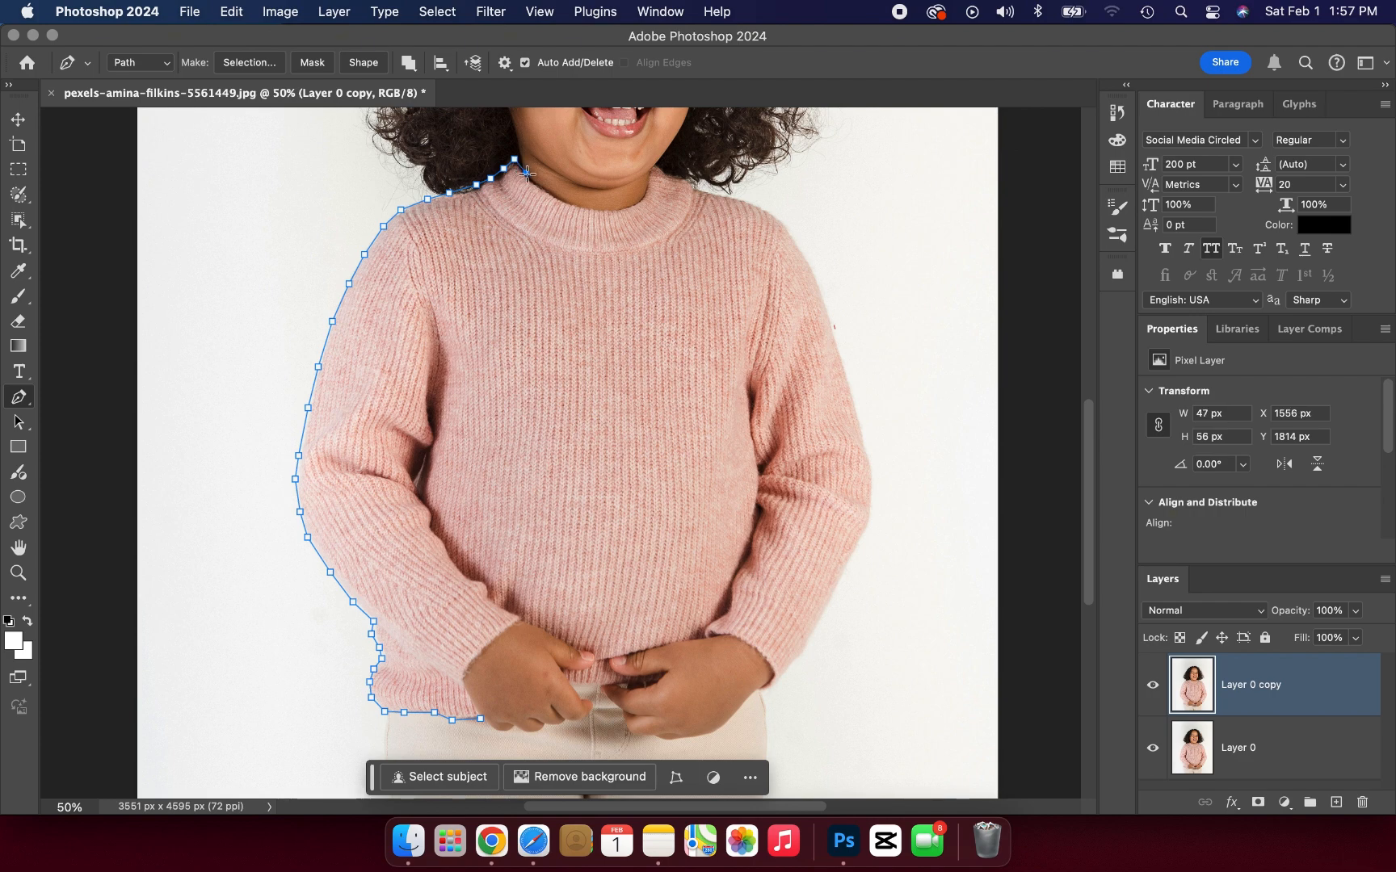
Step: Follow the collar's inner neckline below the chin to the collar's right tip
left_click(541, 185)
left_click(556, 194)
left_click(572, 199)
left_click(591, 207)
left_click(612, 207)
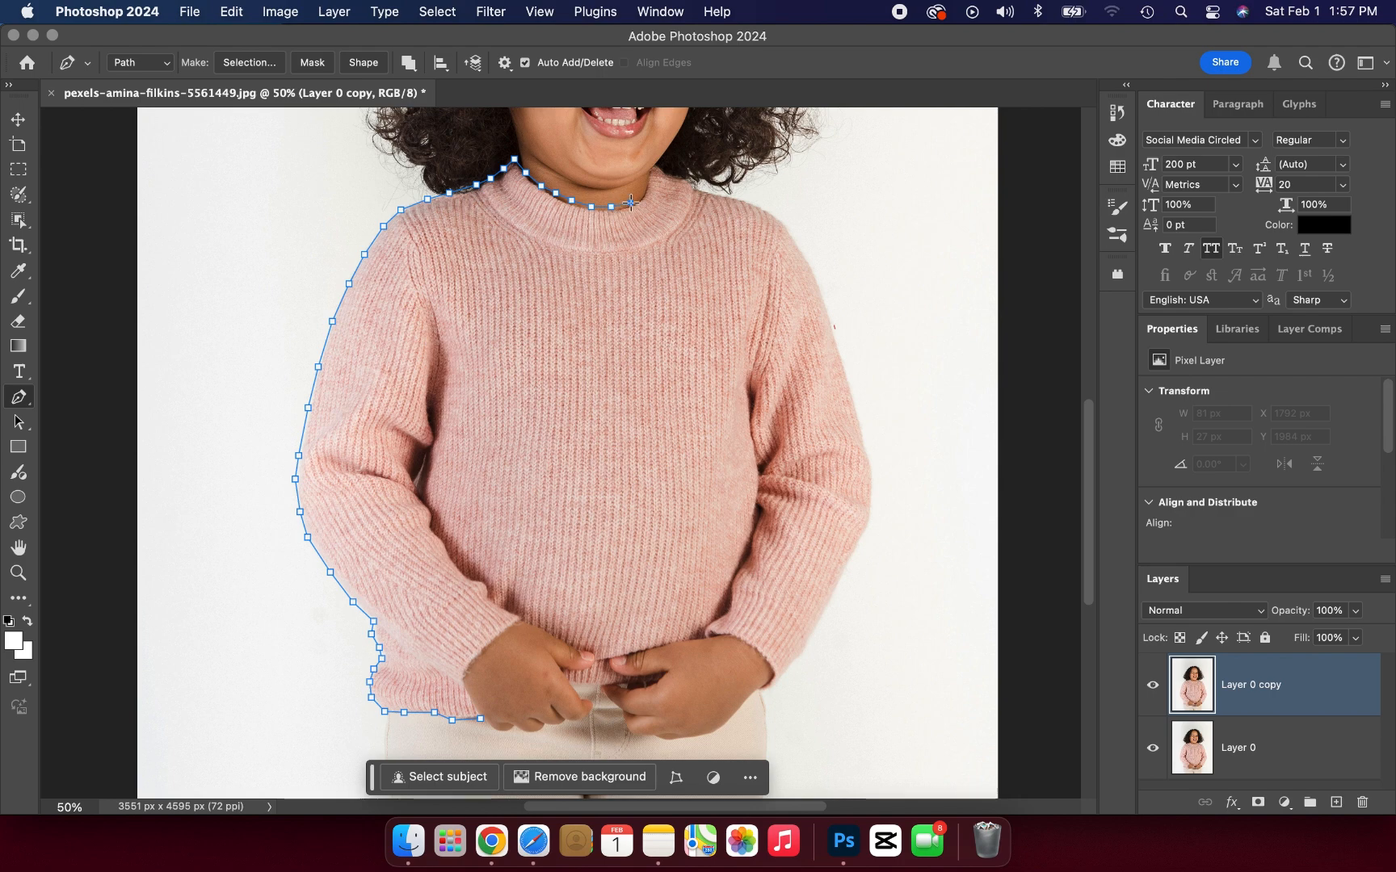
left_click(633, 202)
left_click(647, 187)
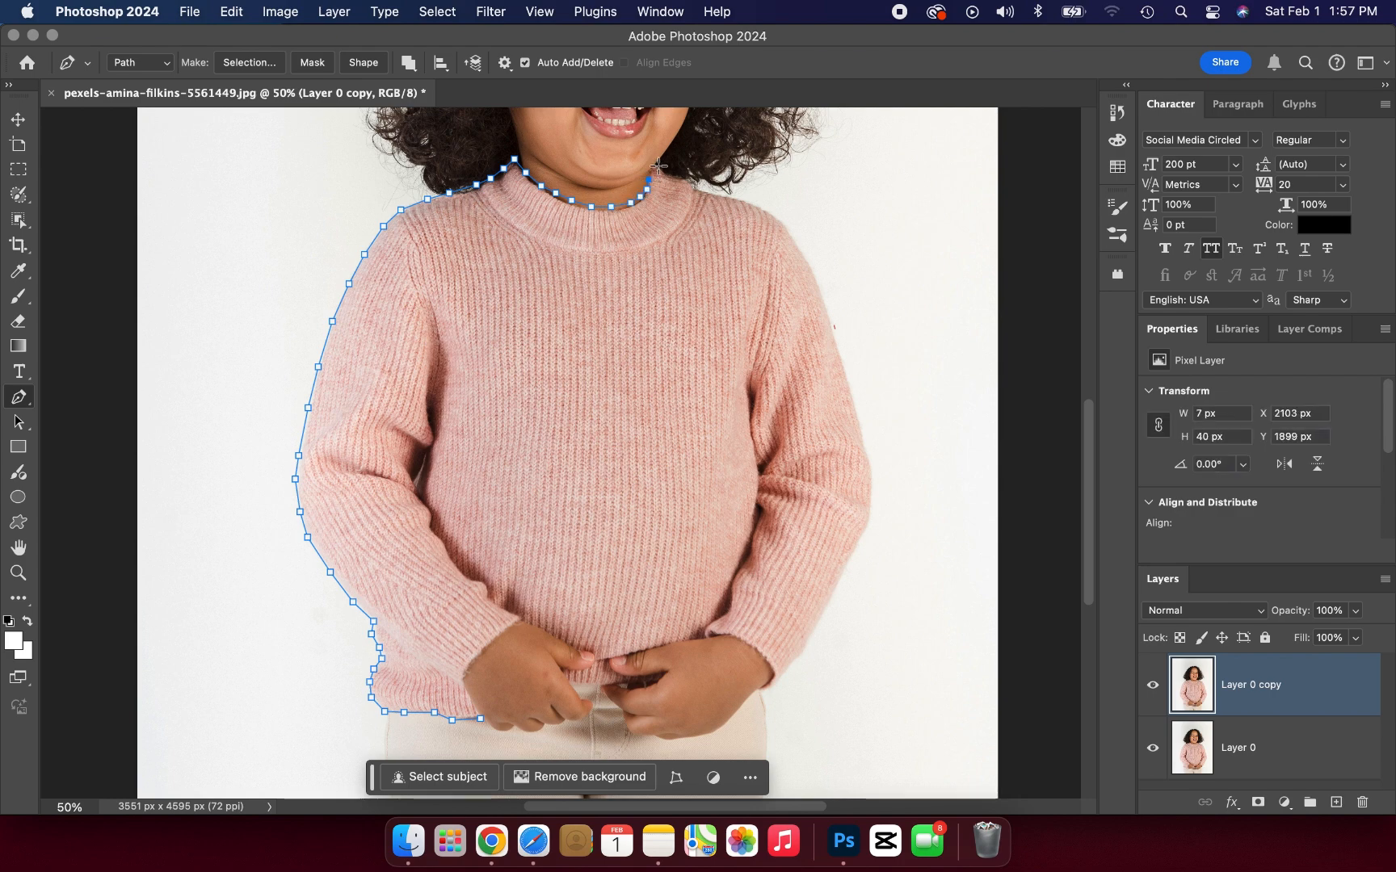
left_click(656, 168)
Step: Trace down the collar's right side and along the right shoulder below the hair
left_click(665, 170)
left_click(673, 176)
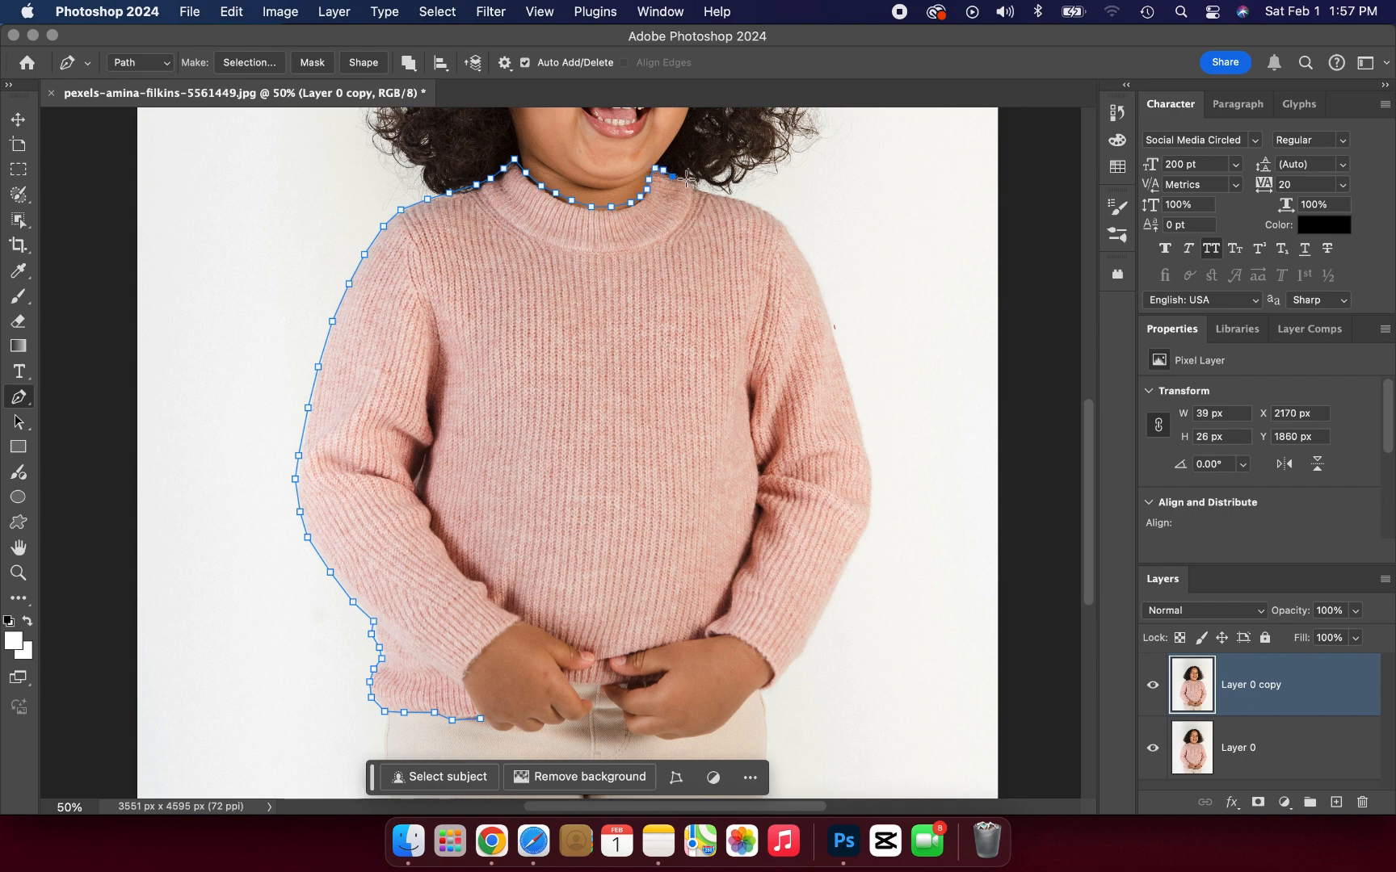
left_click(683, 179)
left_click(694, 186)
left_click(705, 191)
left_click(736, 196)
left_click(748, 202)
left_click(769, 209)
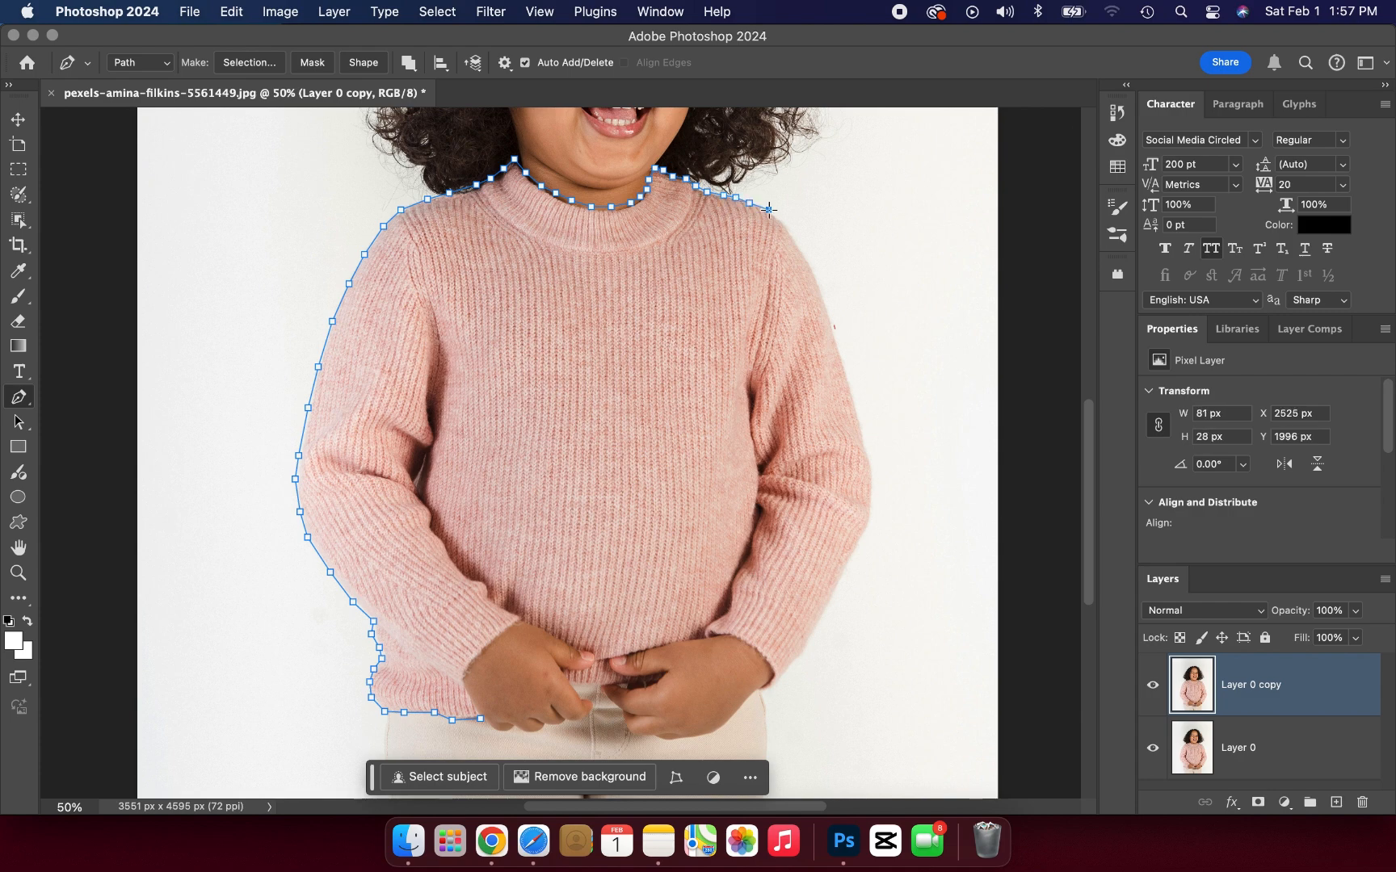
Step: Continue the path down the outer edge of the right sleeve from the shoulder to the elbow
left_click(777, 217)
left_click(790, 229)
left_click(806, 256)
left_click(822, 286)
left_click(829, 310)
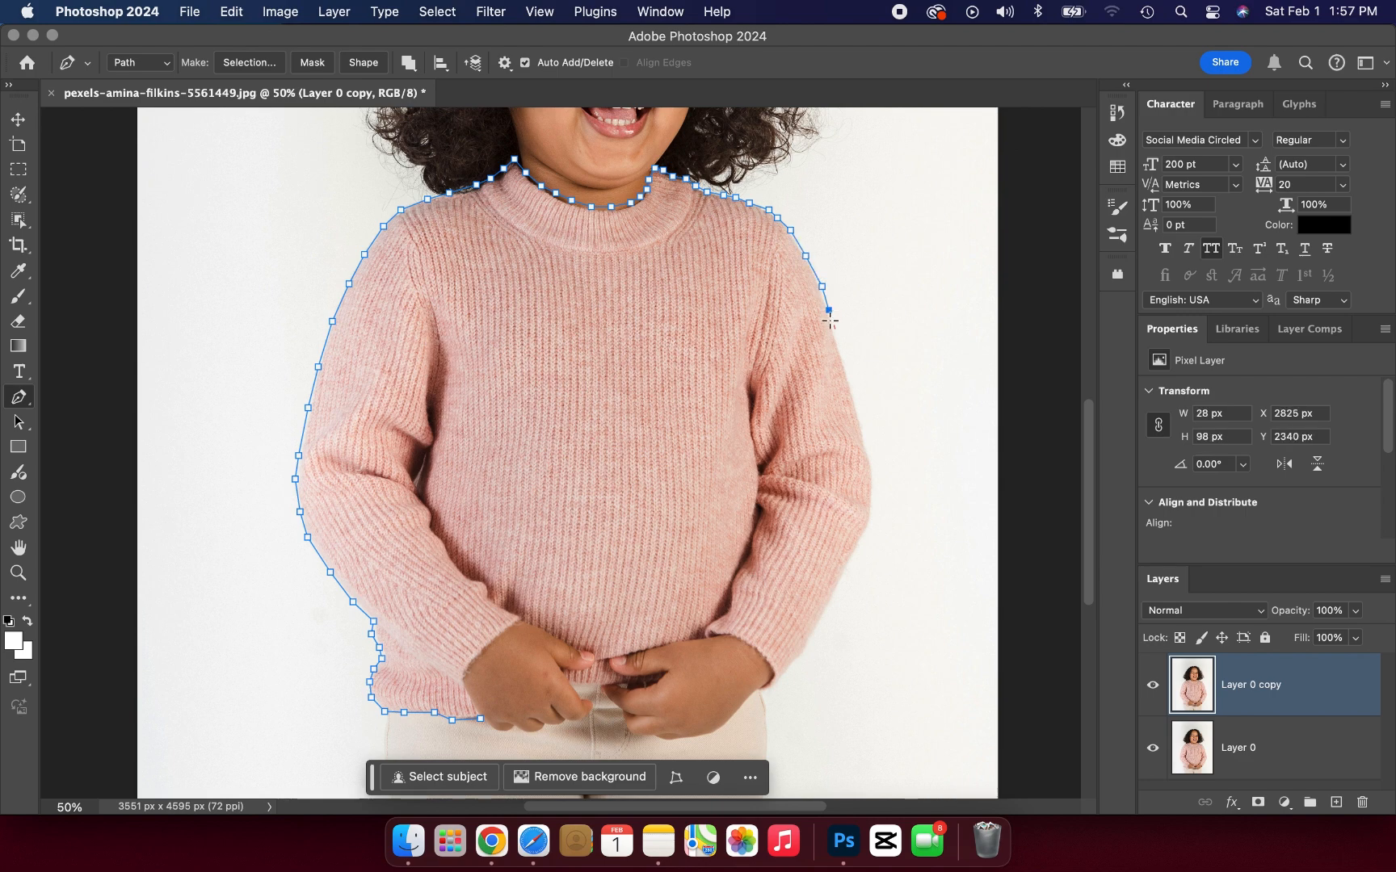
left_click(838, 345)
left_click(846, 375)
left_click(855, 405)
left_click(865, 441)
left_click(875, 478)
left_click(870, 499)
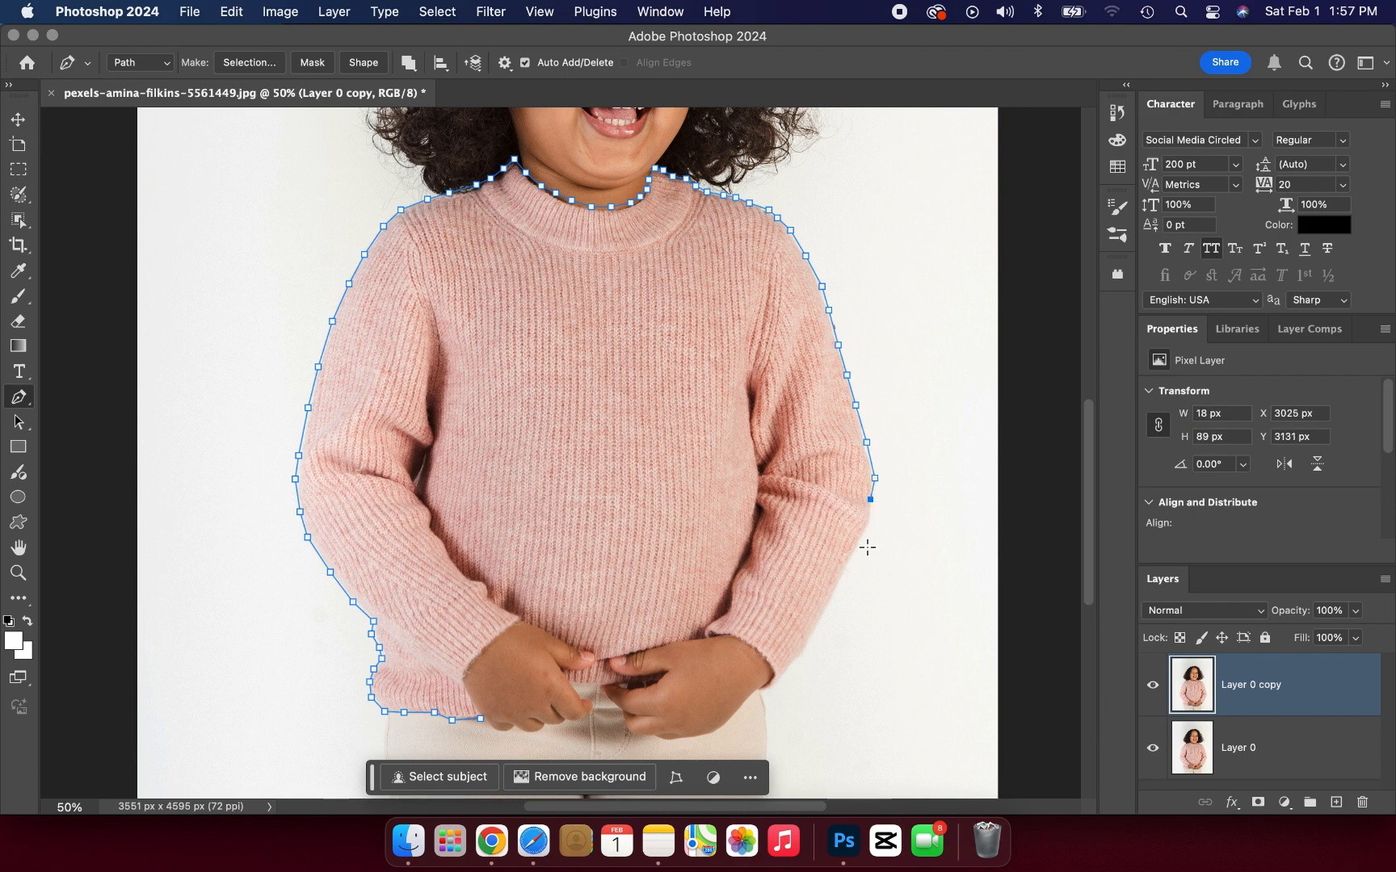
Step: Trace the right forearm sleeve from the elbow down to the lower corner of the cuff
left_click(862, 537)
left_click(846, 561)
left_click(833, 596)
left_click(813, 629)
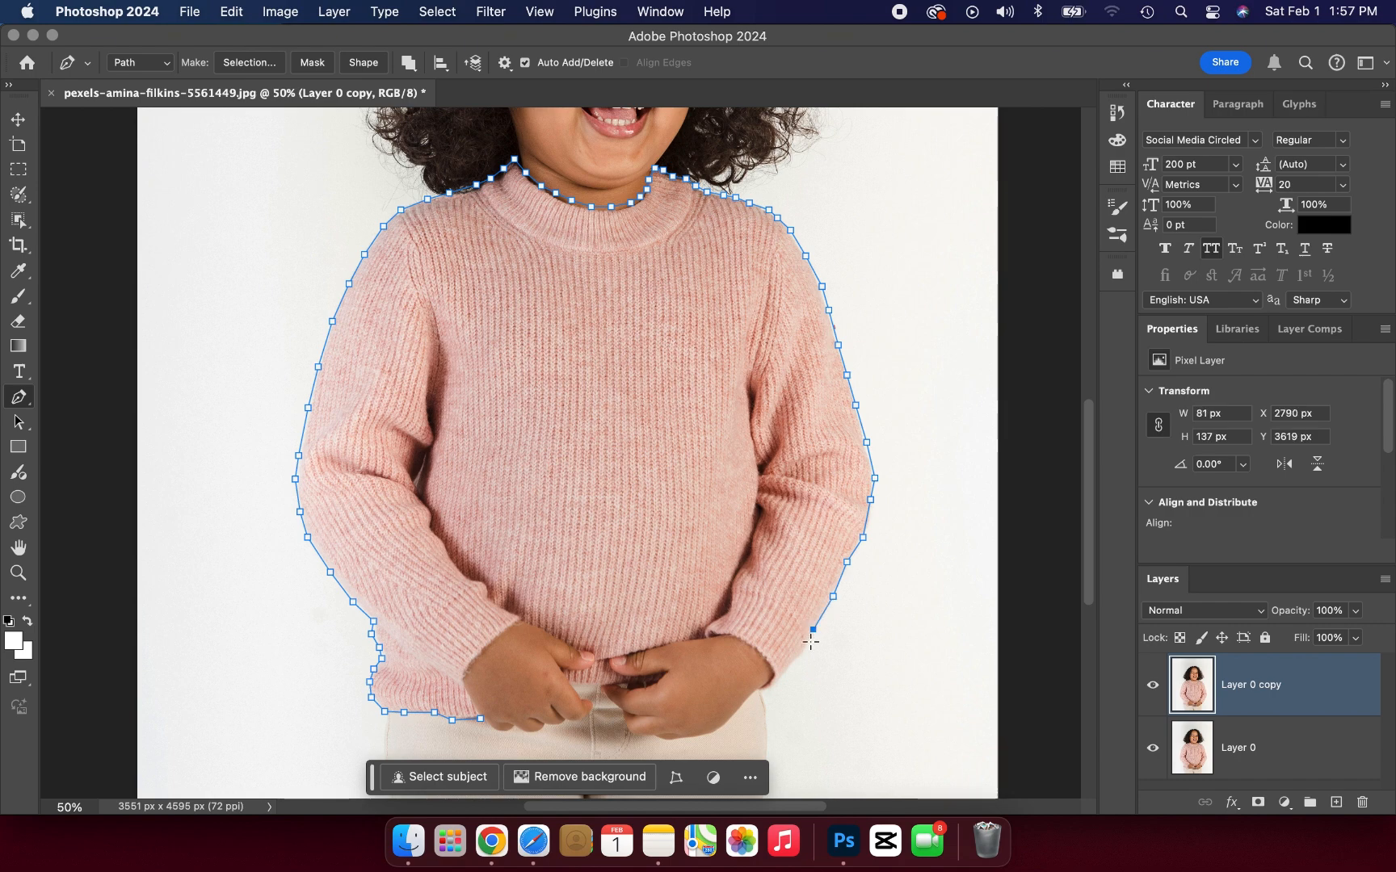
left_click(799, 658)
left_click(785, 673)
left_click(772, 685)
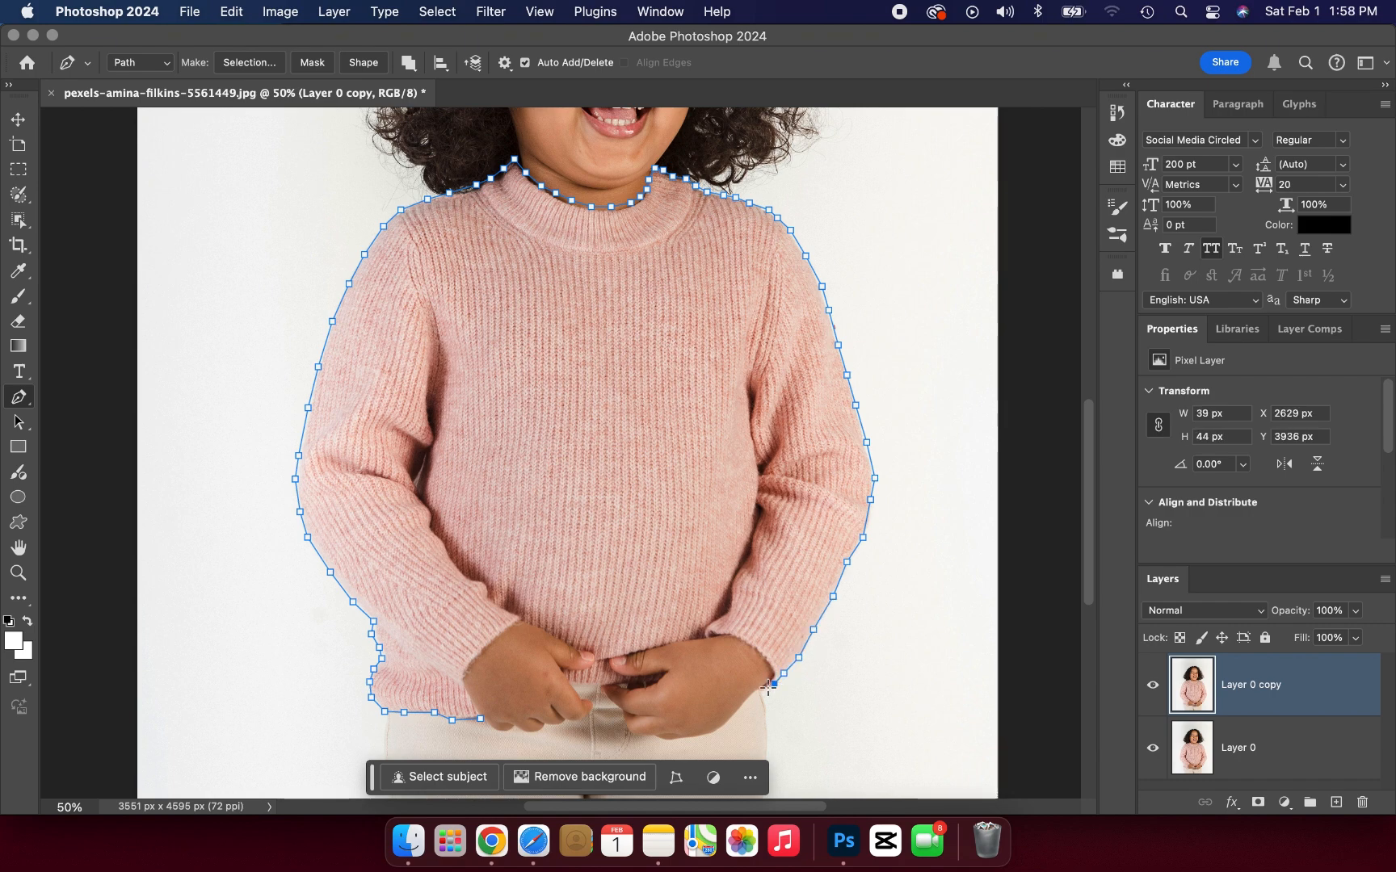
left_click(762, 689)
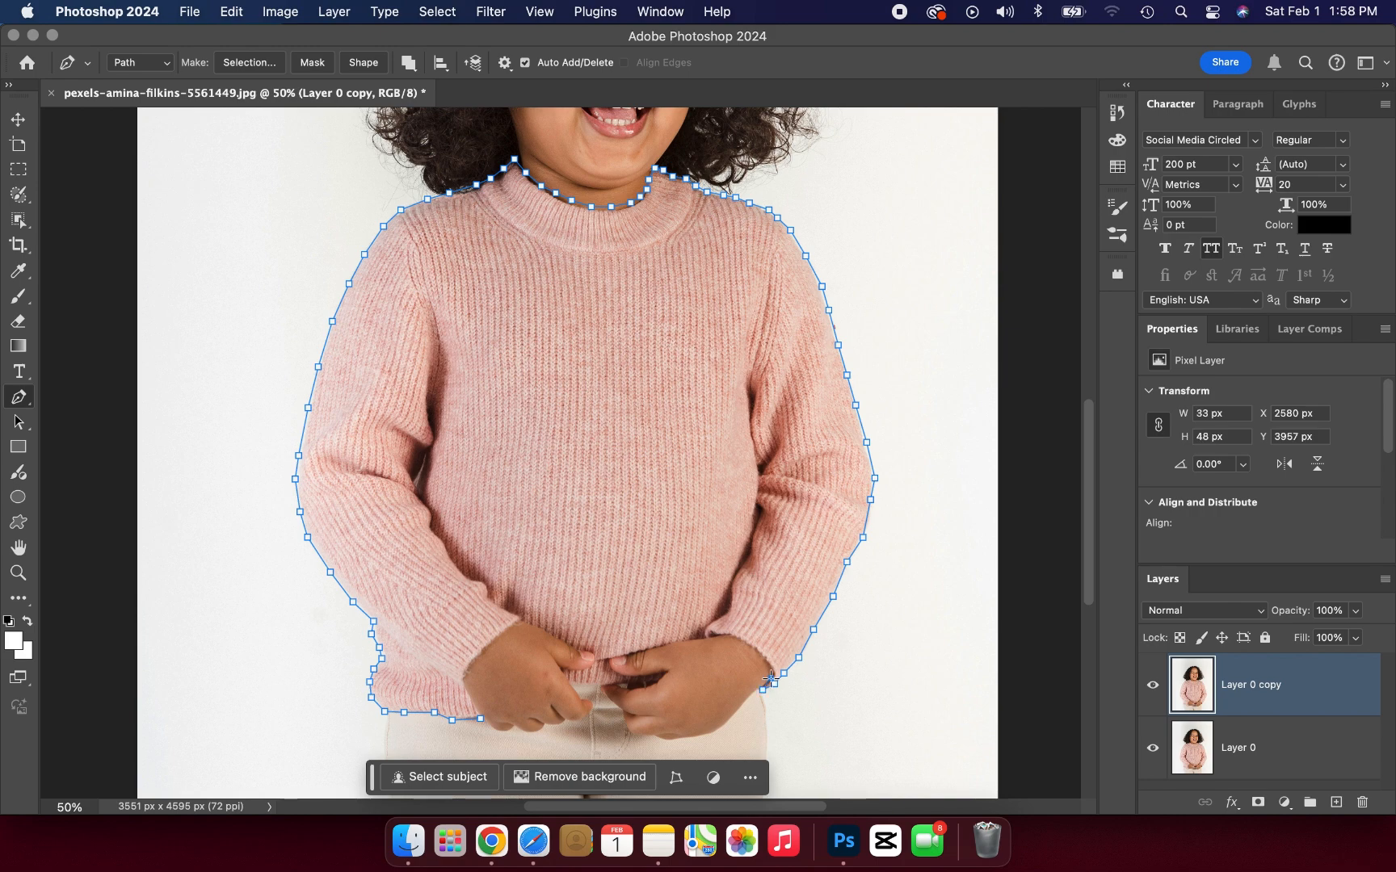
Step: Trace the right cuff around the wrist and follow the sweater along the upper edge of the right hand
left_click(771, 669)
left_click(747, 644)
left_click(733, 636)
left_click(711, 631)
left_click(710, 631)
left_click(708, 637)
left_click(678, 641)
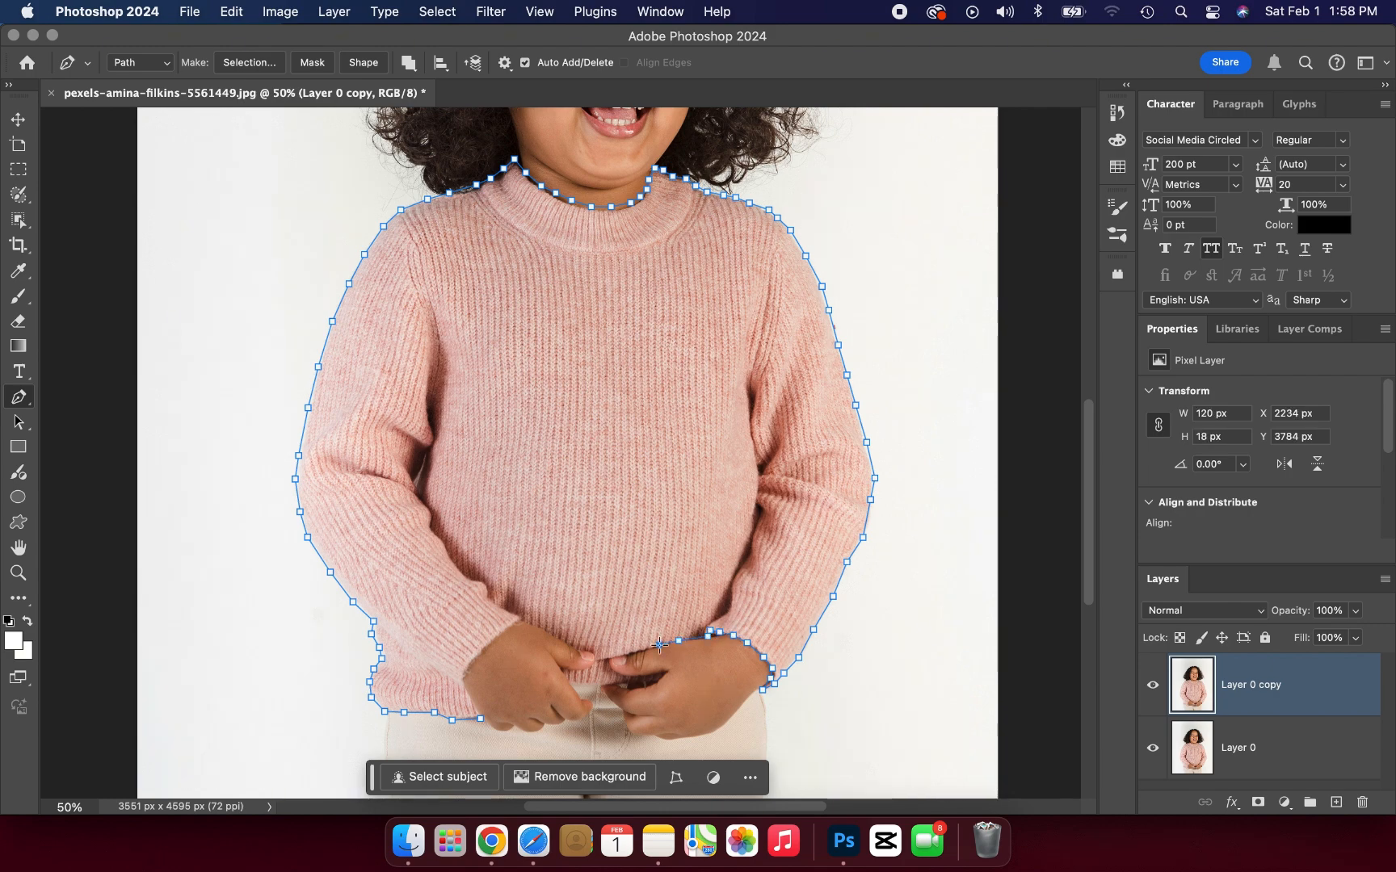
left_click(659, 645)
left_click(643, 649)
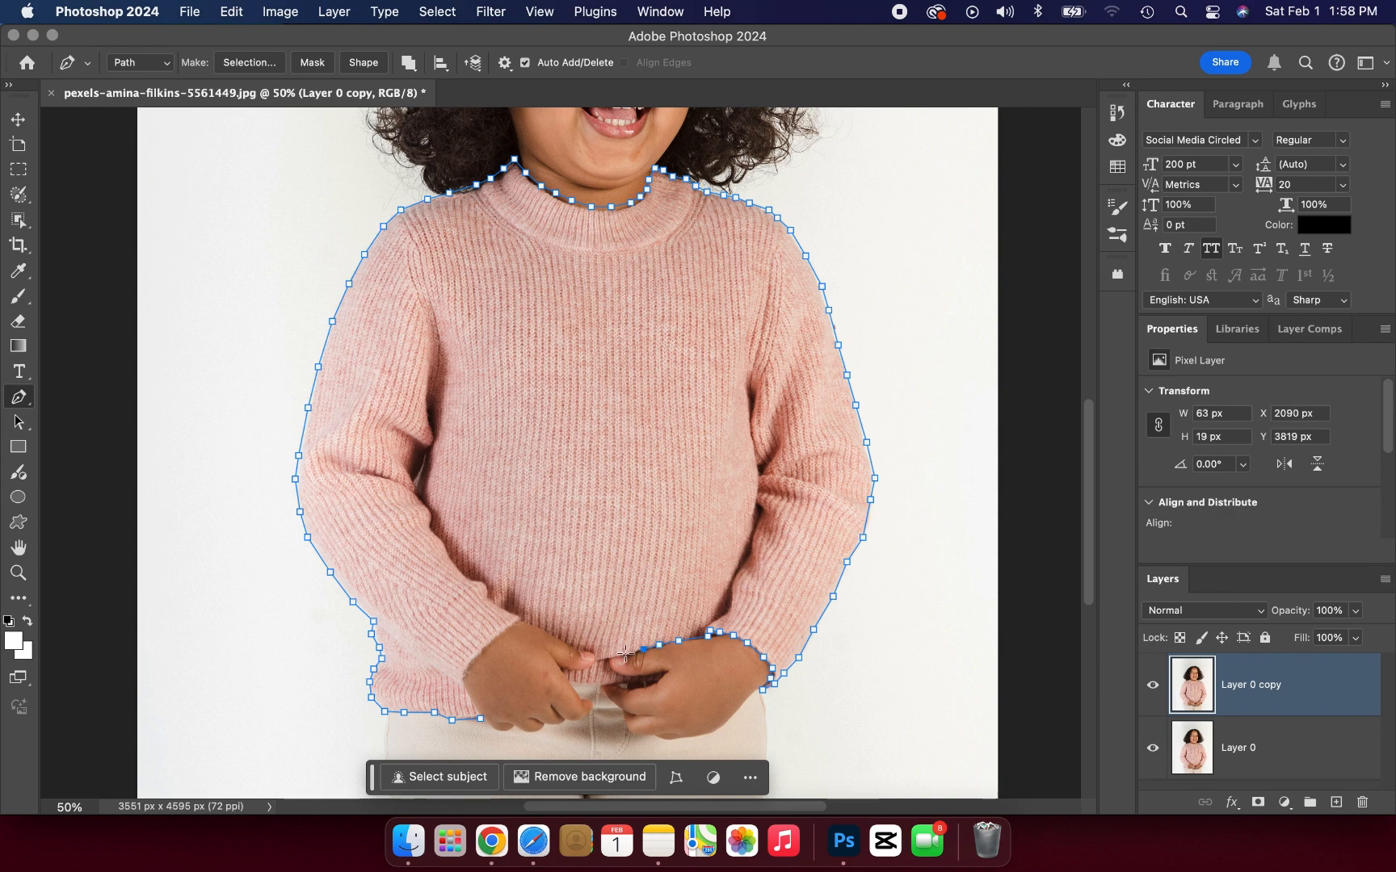
Step: Route the path around the right hand's thumb tip and through the gap between thumb and fingers
left_click(626, 653)
left_click(613, 656)
left_click(610, 670)
left_click(620, 674)
left_click(639, 679)
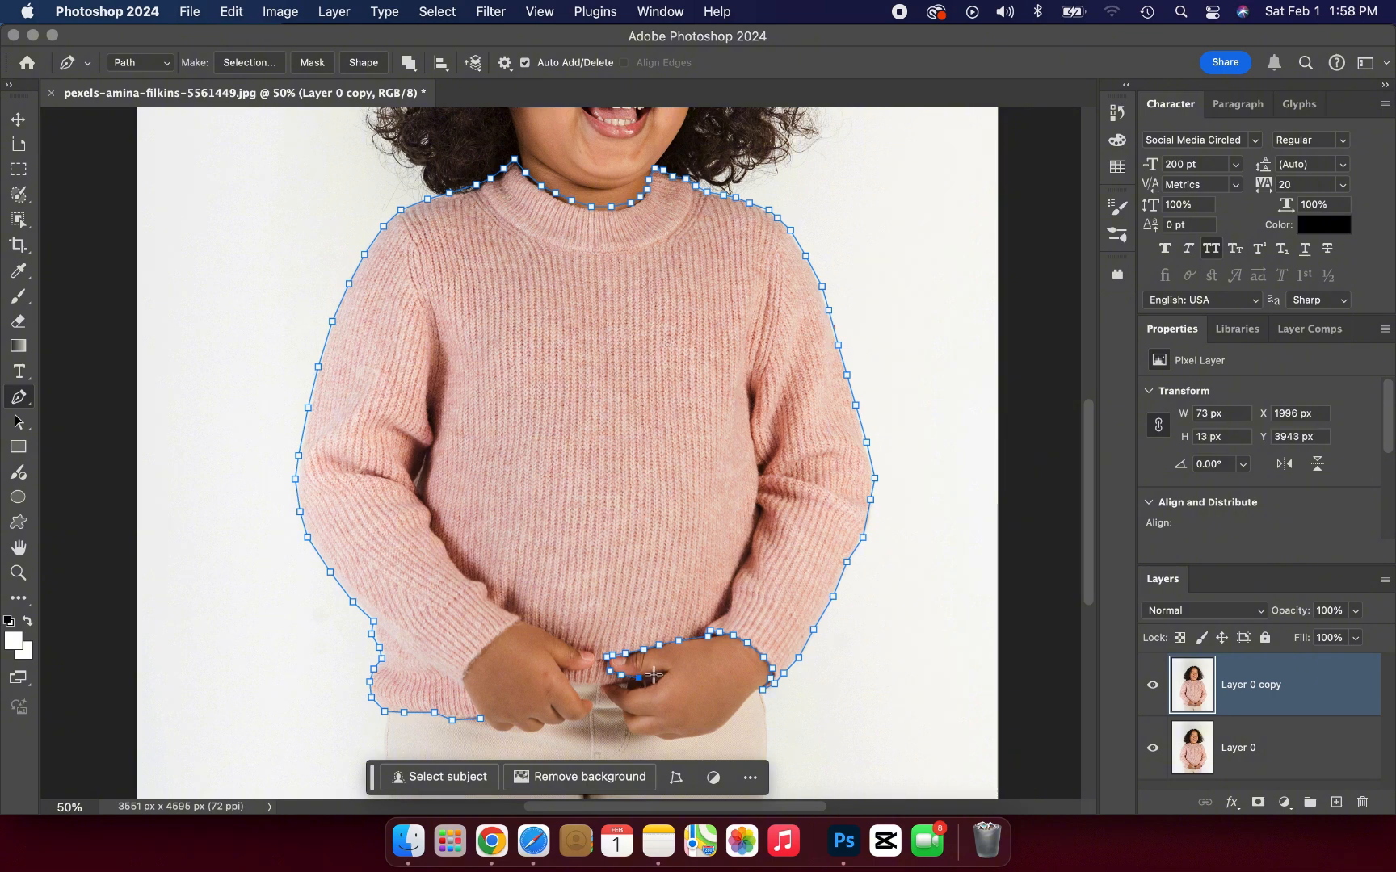
left_click(658, 674)
left_click(633, 687)
left_click(616, 685)
left_click(608, 684)
Step: Follow the exposed hem between the hands and the gap beneath the left hand's thumb
left_click(591, 684)
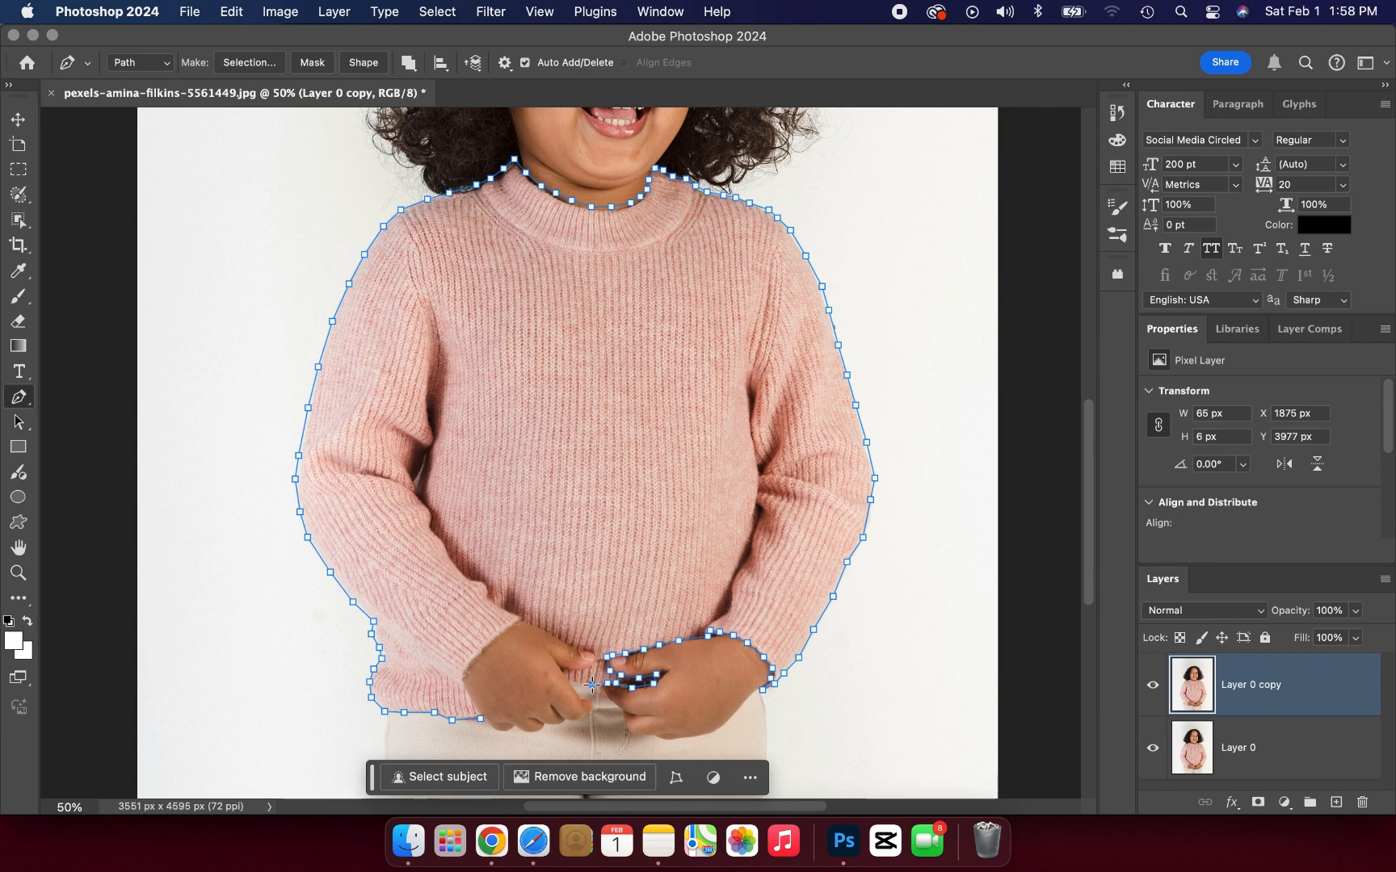
left_click(578, 683)
left_click(570, 682)
left_click(563, 669)
left_click(580, 675)
left_click(590, 673)
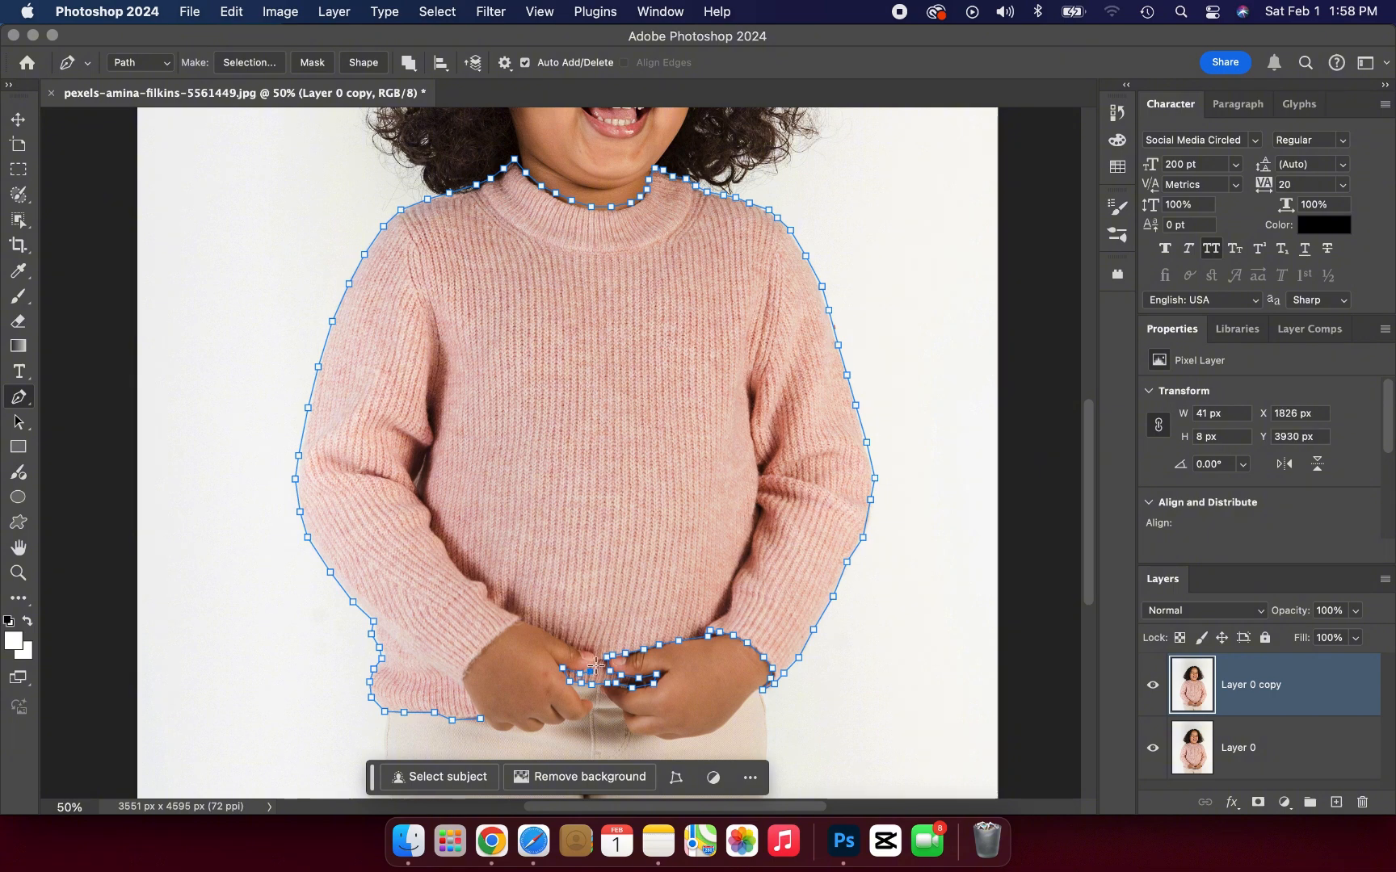
Step: Continue the path around the left hand's thumb tip and along the hand's upper edge to the cuff
left_click(595, 665)
left_click(590, 650)
left_click(576, 649)
left_click(563, 642)
left_click(546, 633)
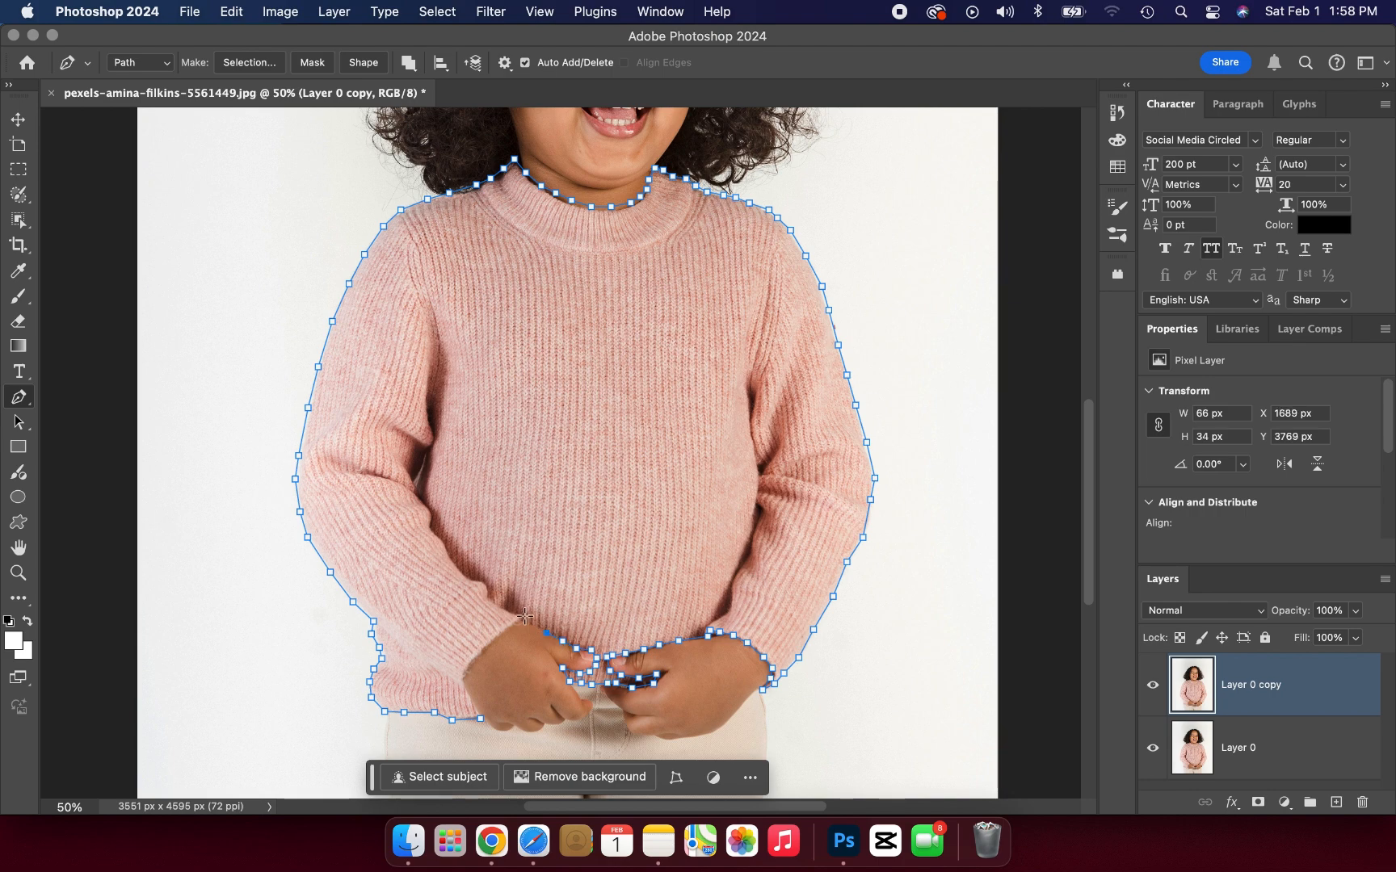
left_click(540, 625)
left_click(527, 620)
left_click(521, 617)
Step: Trace the left cuff edge around the wrist down to the hem and close the path at its starting point
left_click(494, 638)
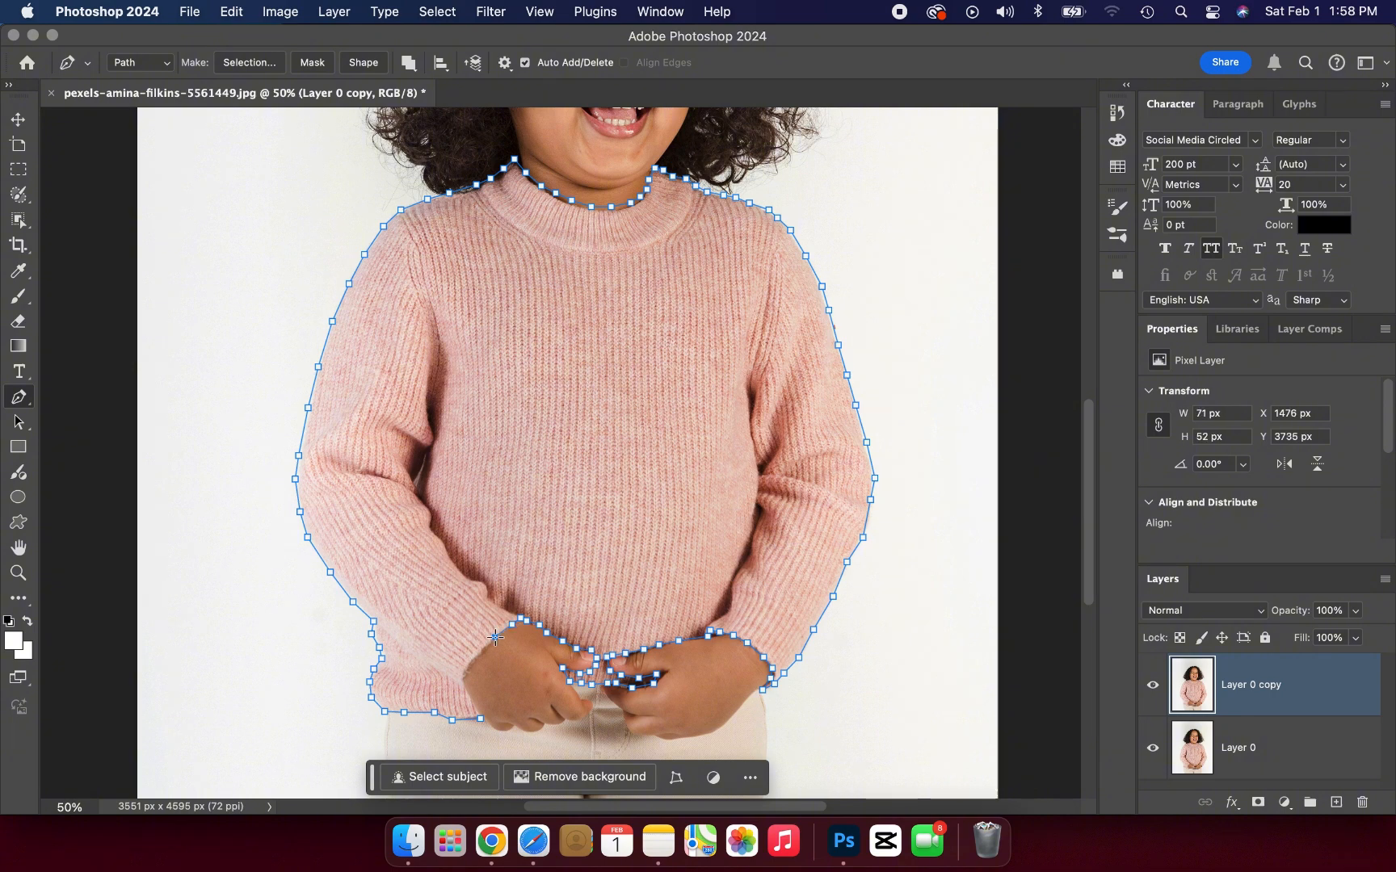
left_click(479, 648)
left_click(469, 663)
left_click(465, 674)
left_click(462, 688)
left_click(466, 701)
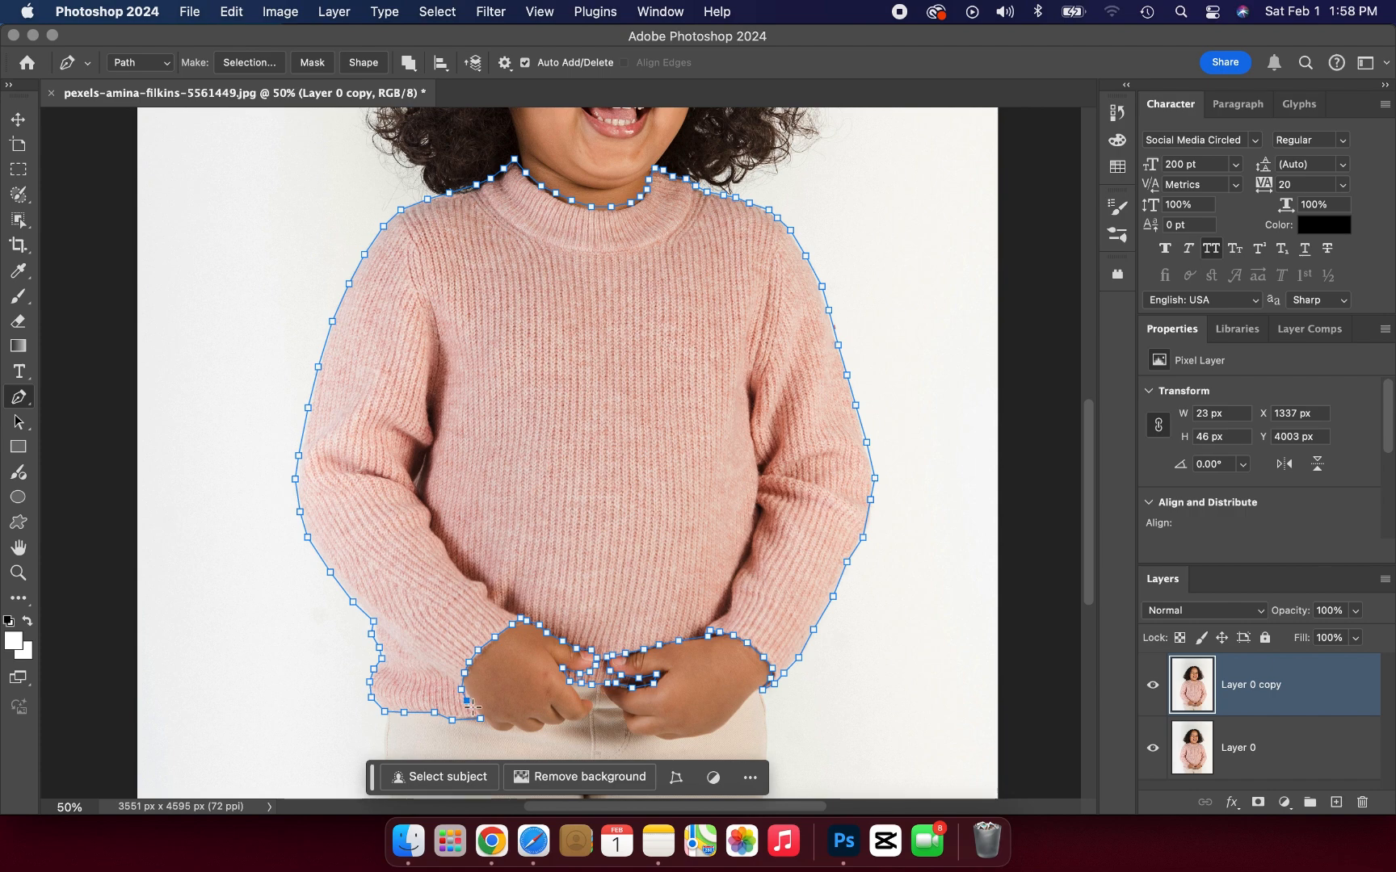
left_click(481, 718)
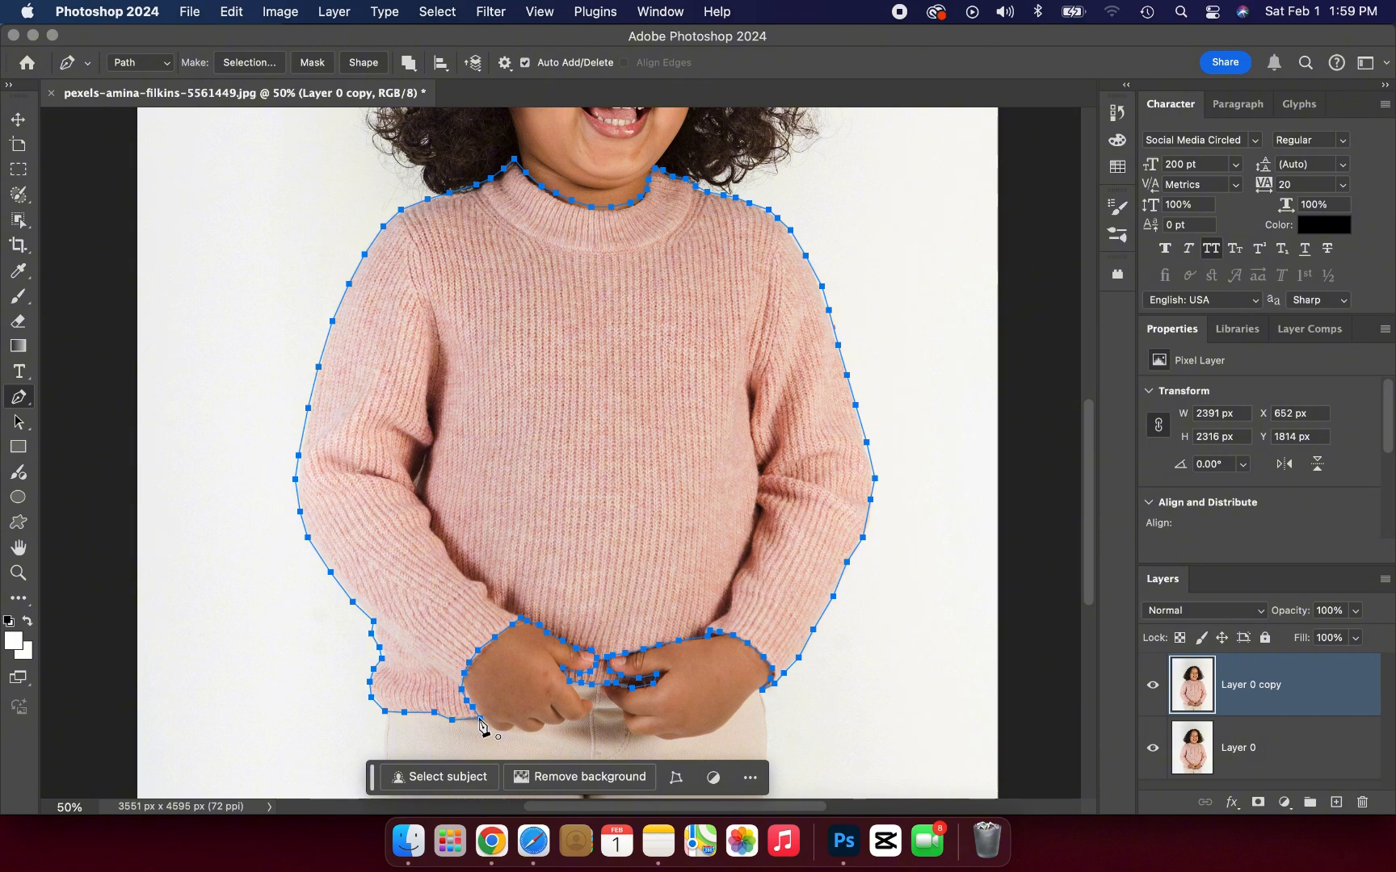
Step: Convert the sweater path to a selection and add a Solid Color fill layer in dark red 6e0303
key("super+Return")
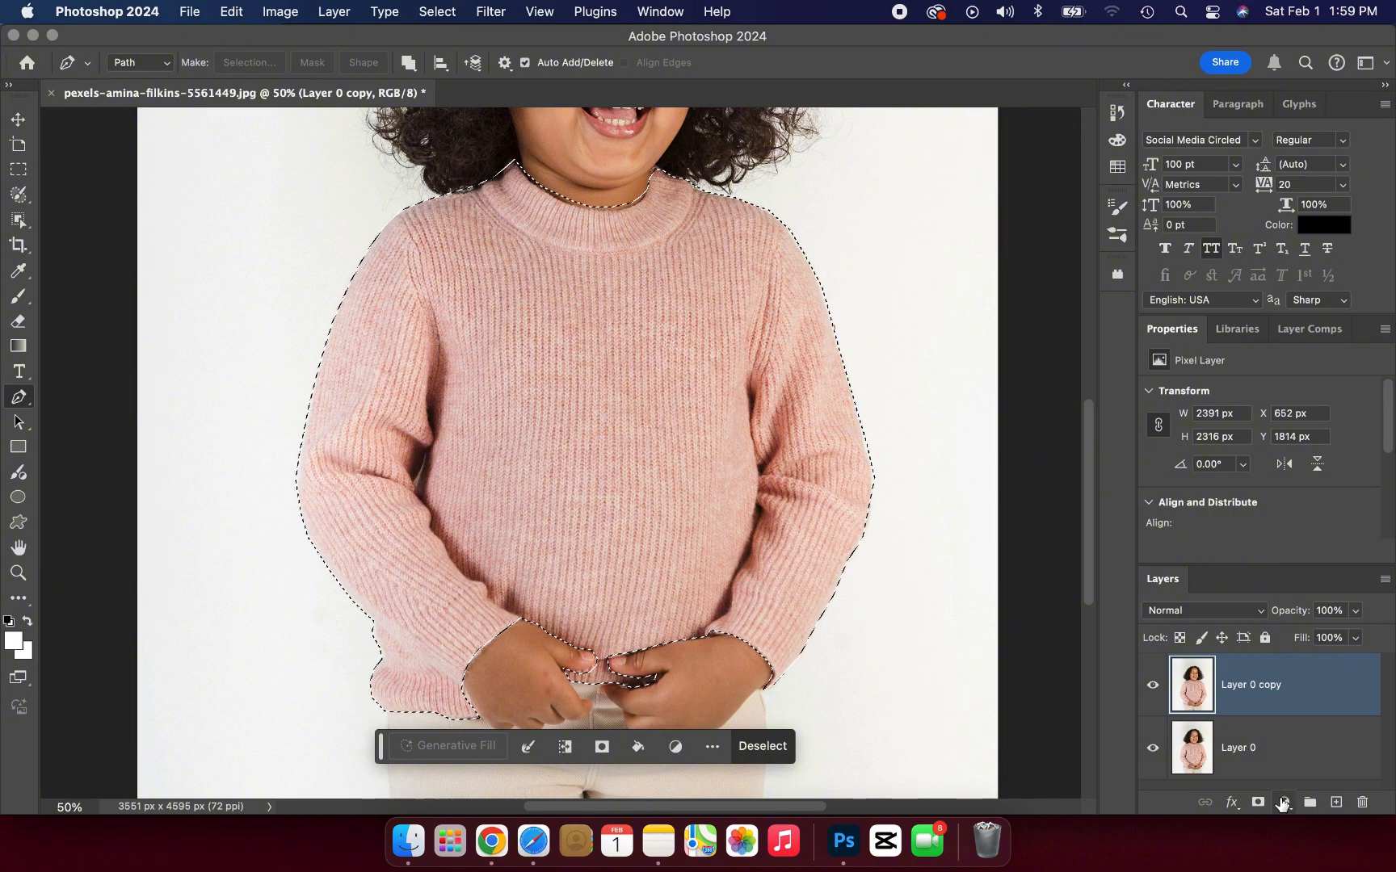
left_click(1284, 802)
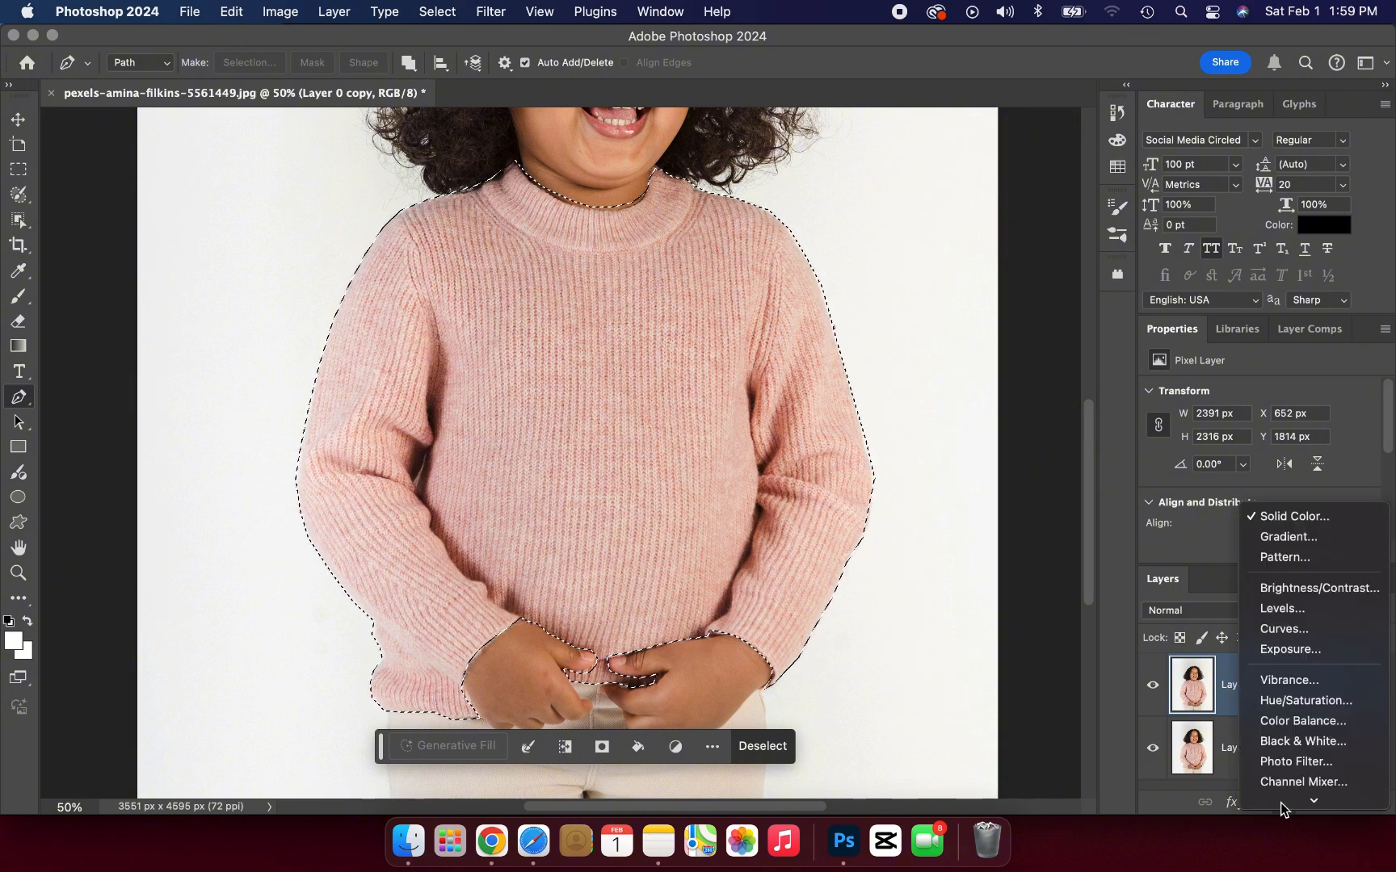
left_click(1286, 517)
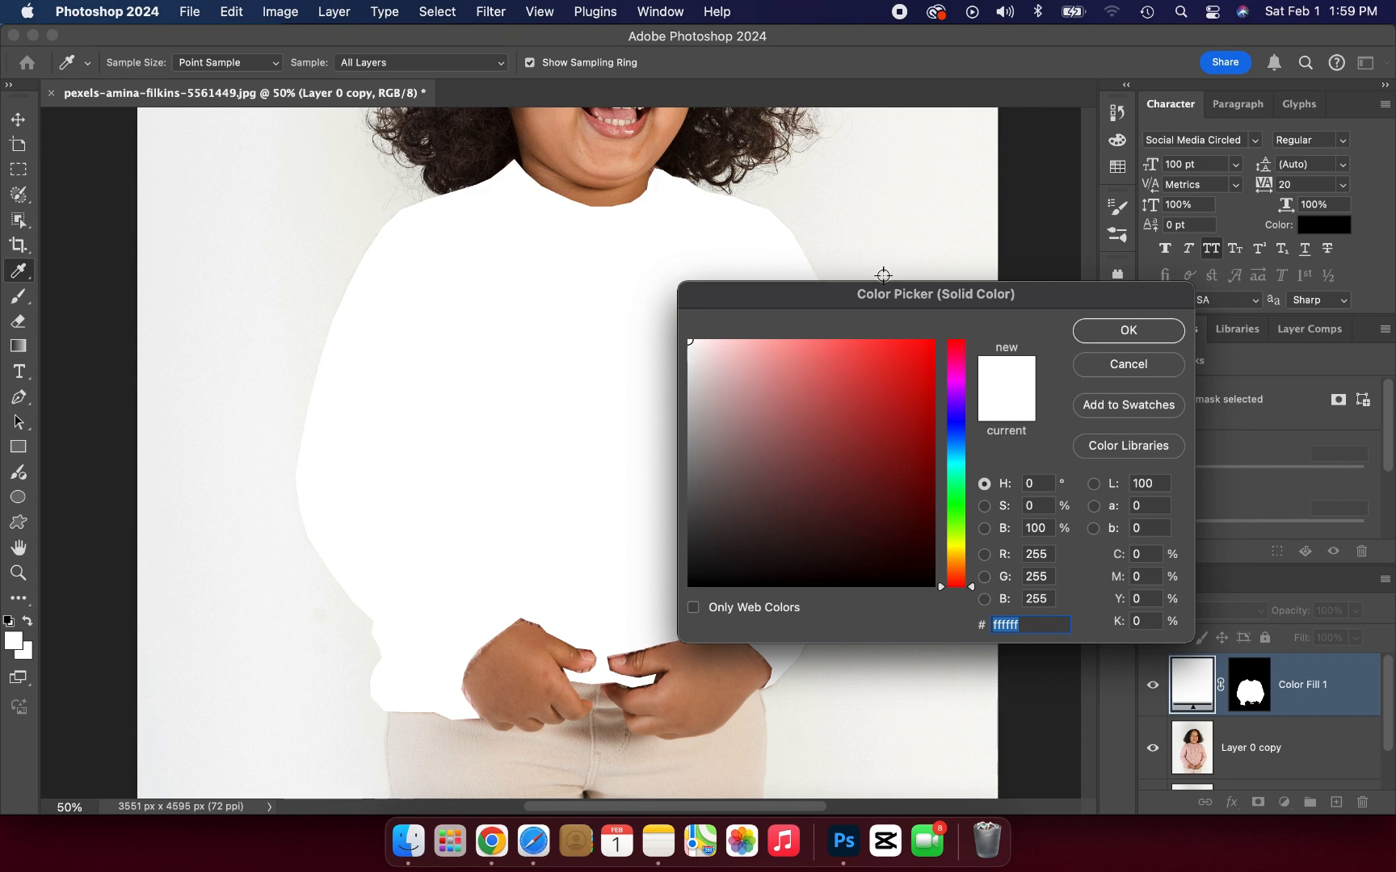
left_click_drag(882, 288, 1046, 243)
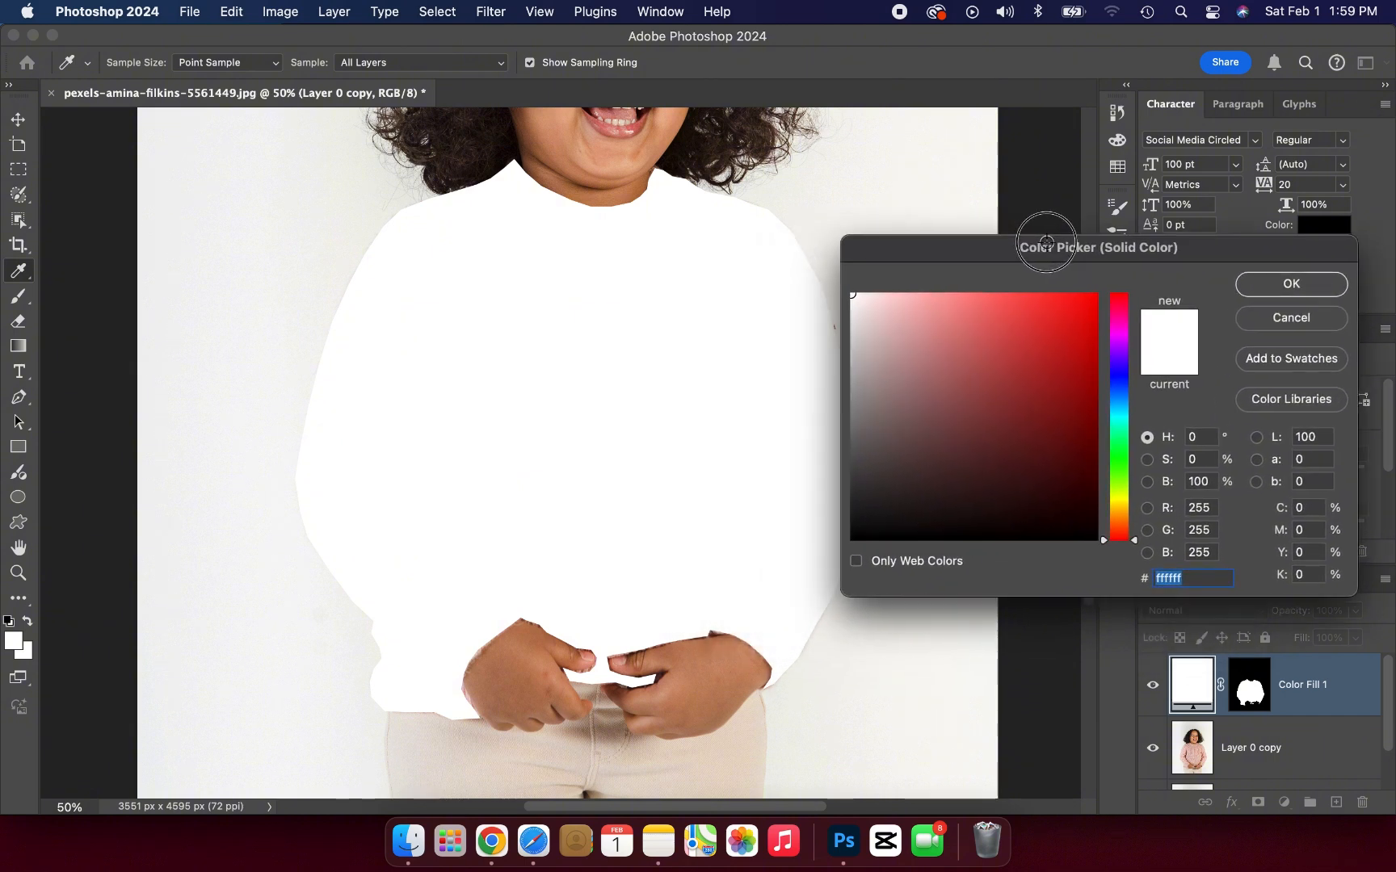
left_click(1025, 367)
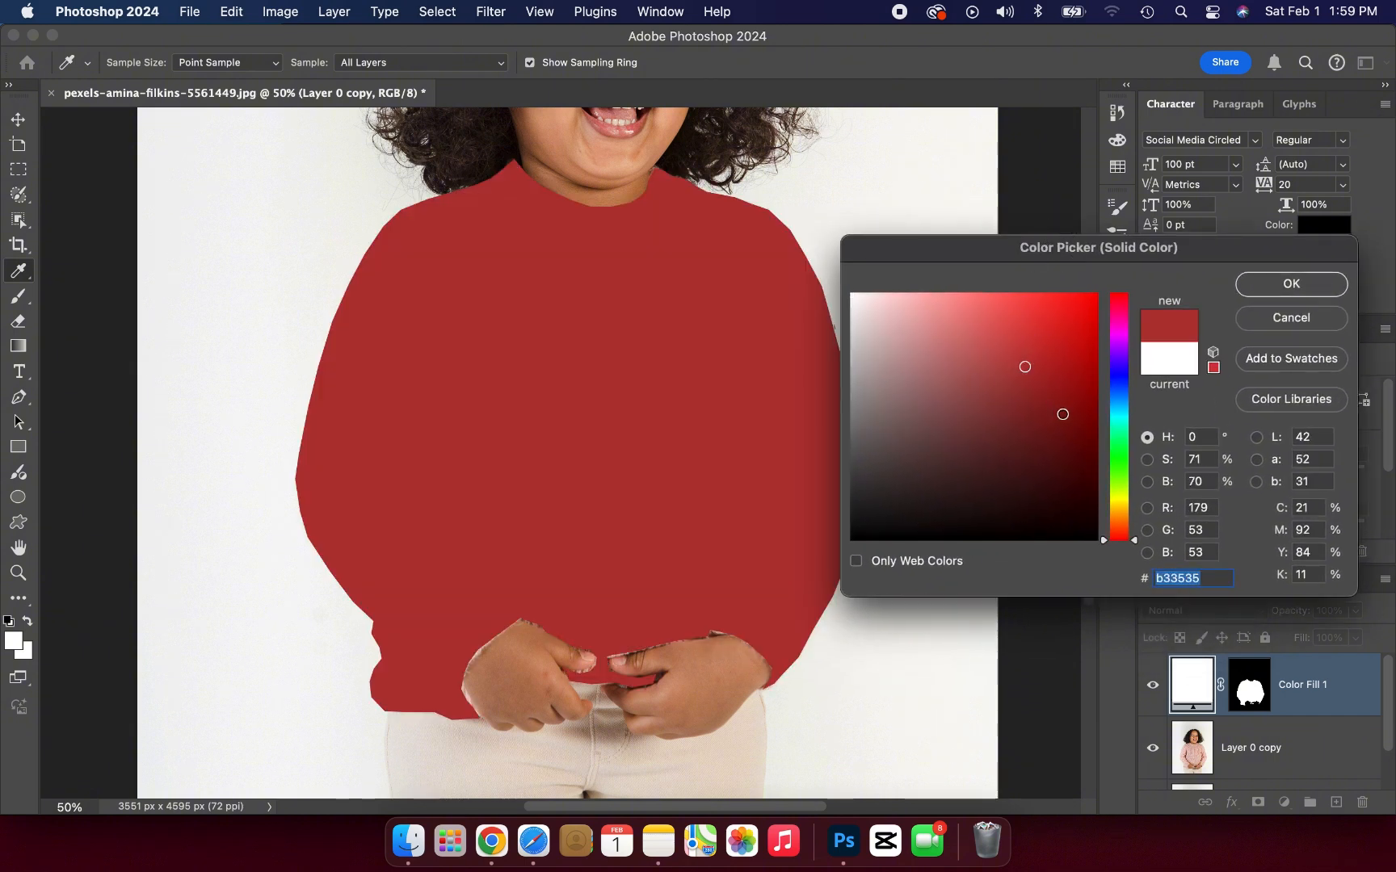
left_click_drag(1063, 415, 1090, 434)
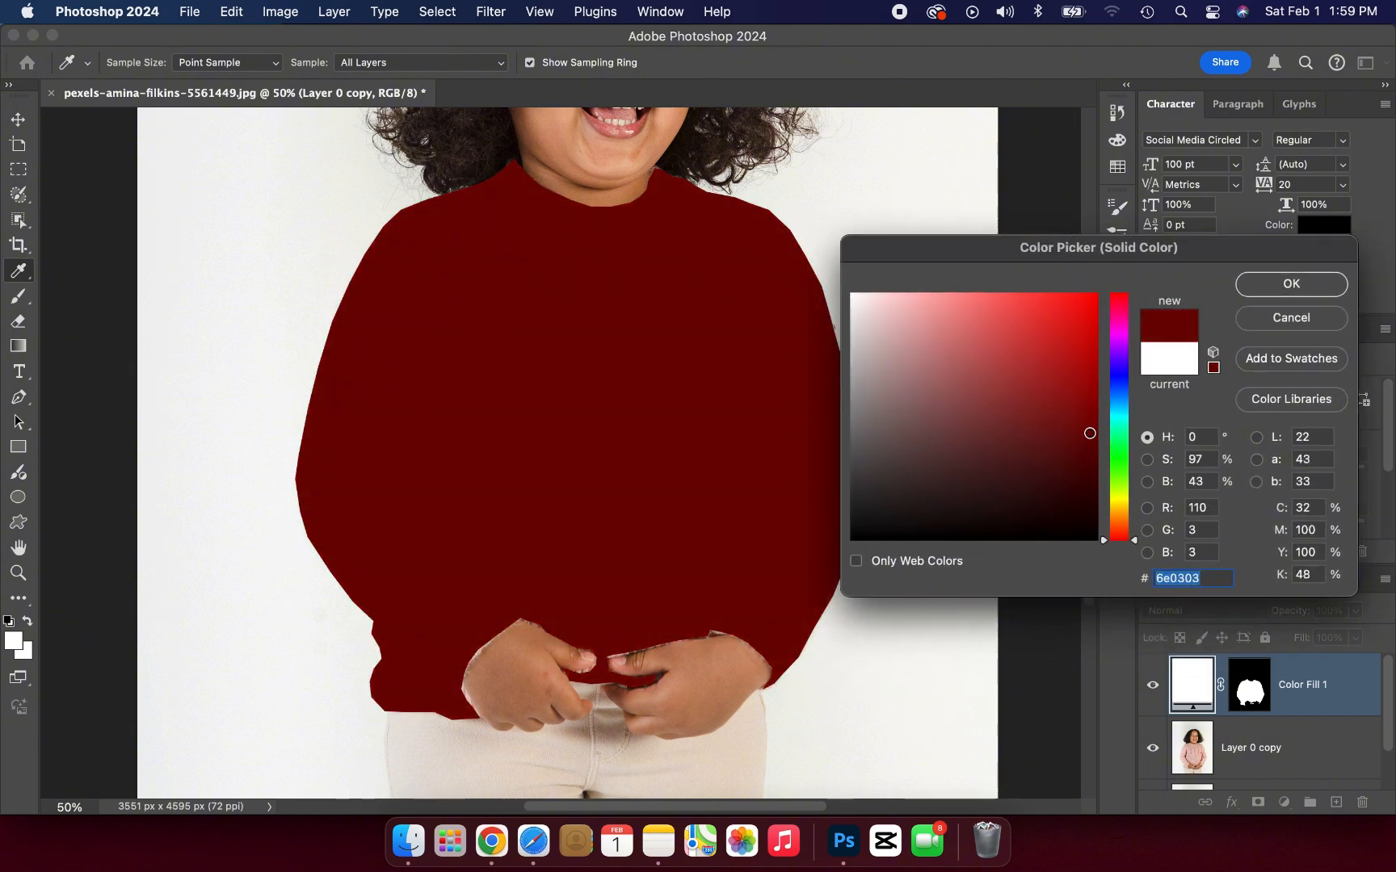
left_click(1260, 293)
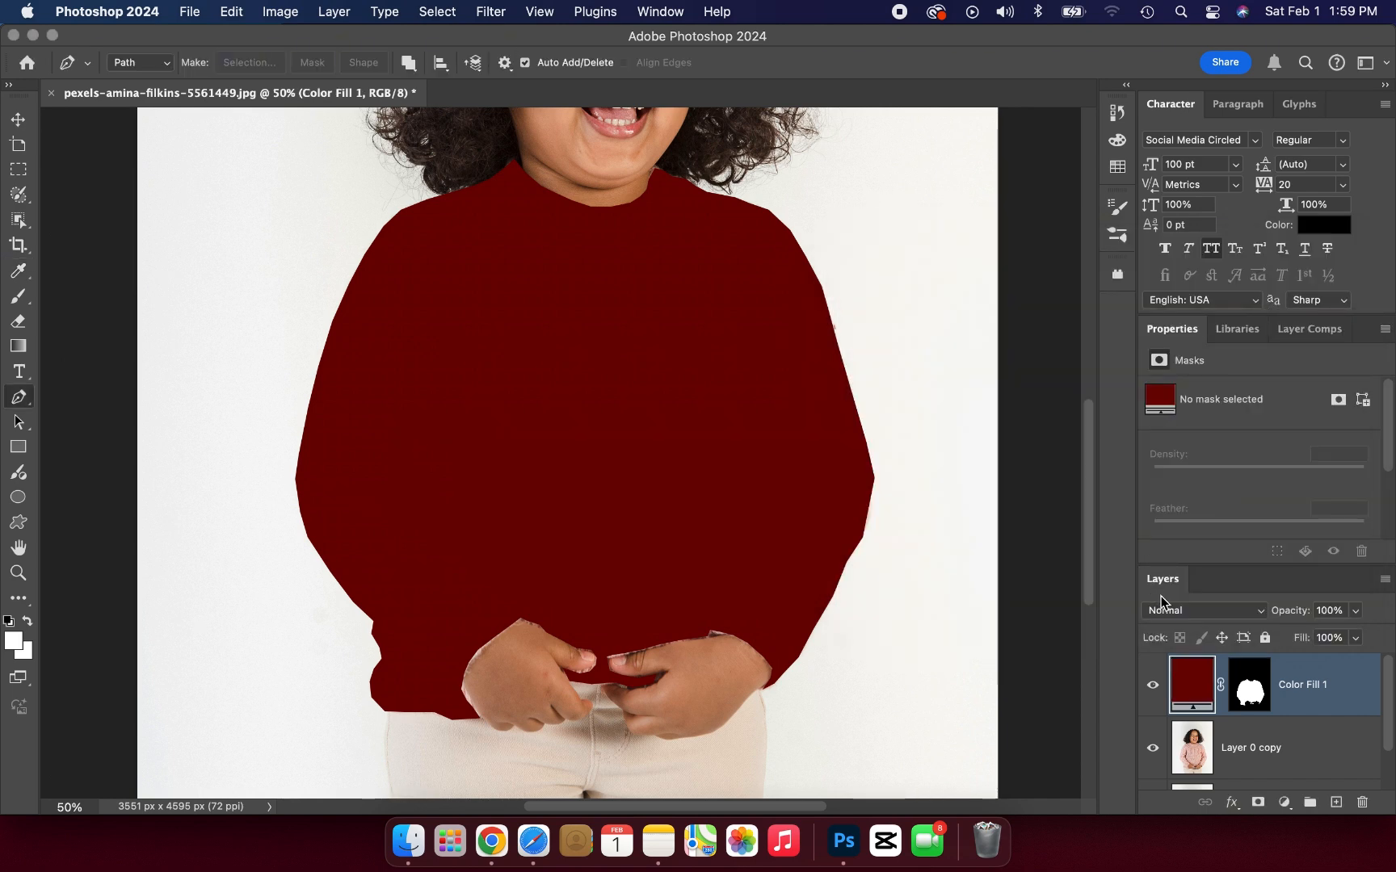
Step: Set the color fill layer's blending mode to Color
left_click(1220, 613)
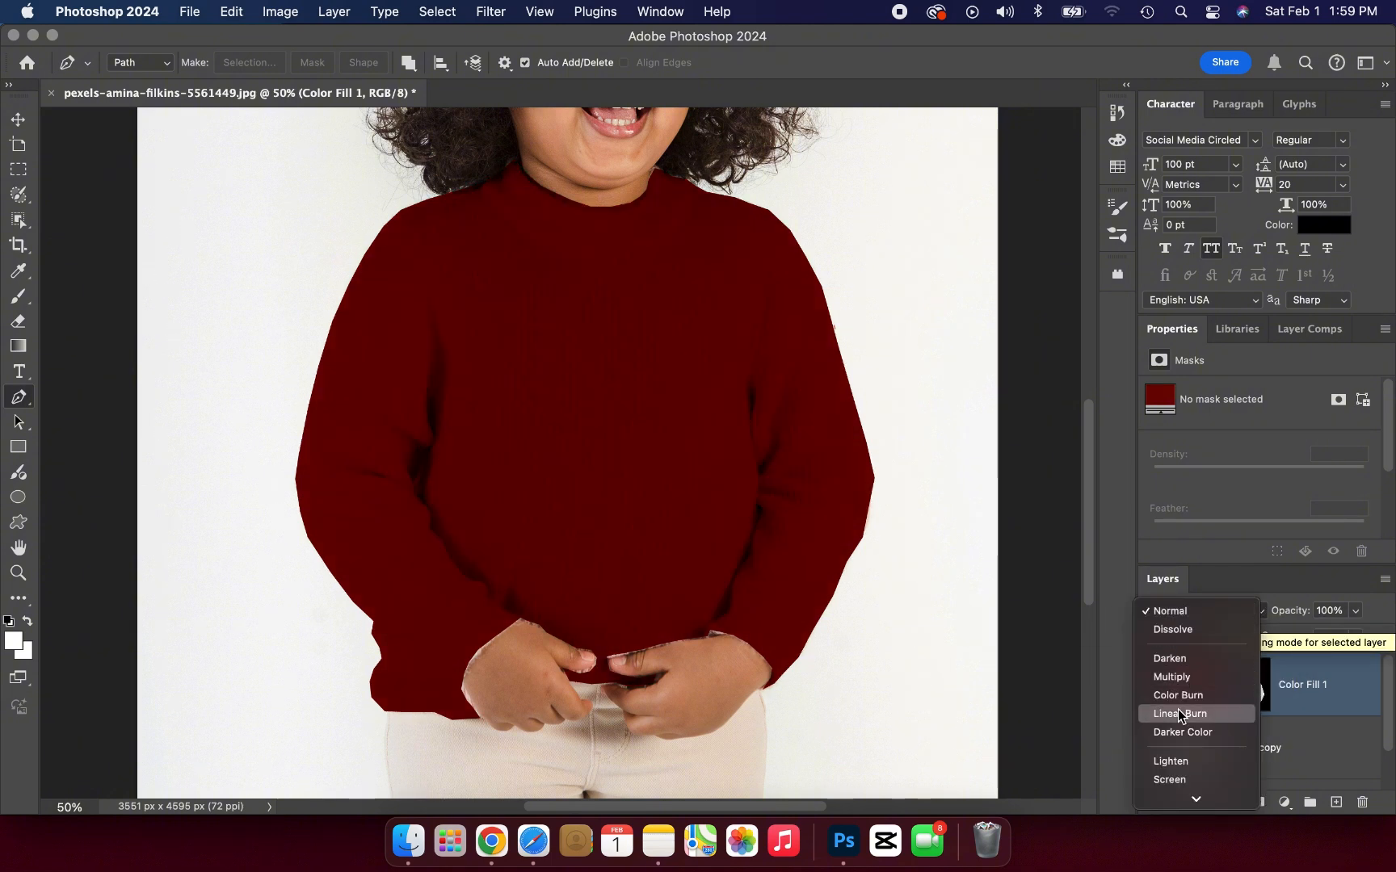
scroll(1188, 703, "down", 5)
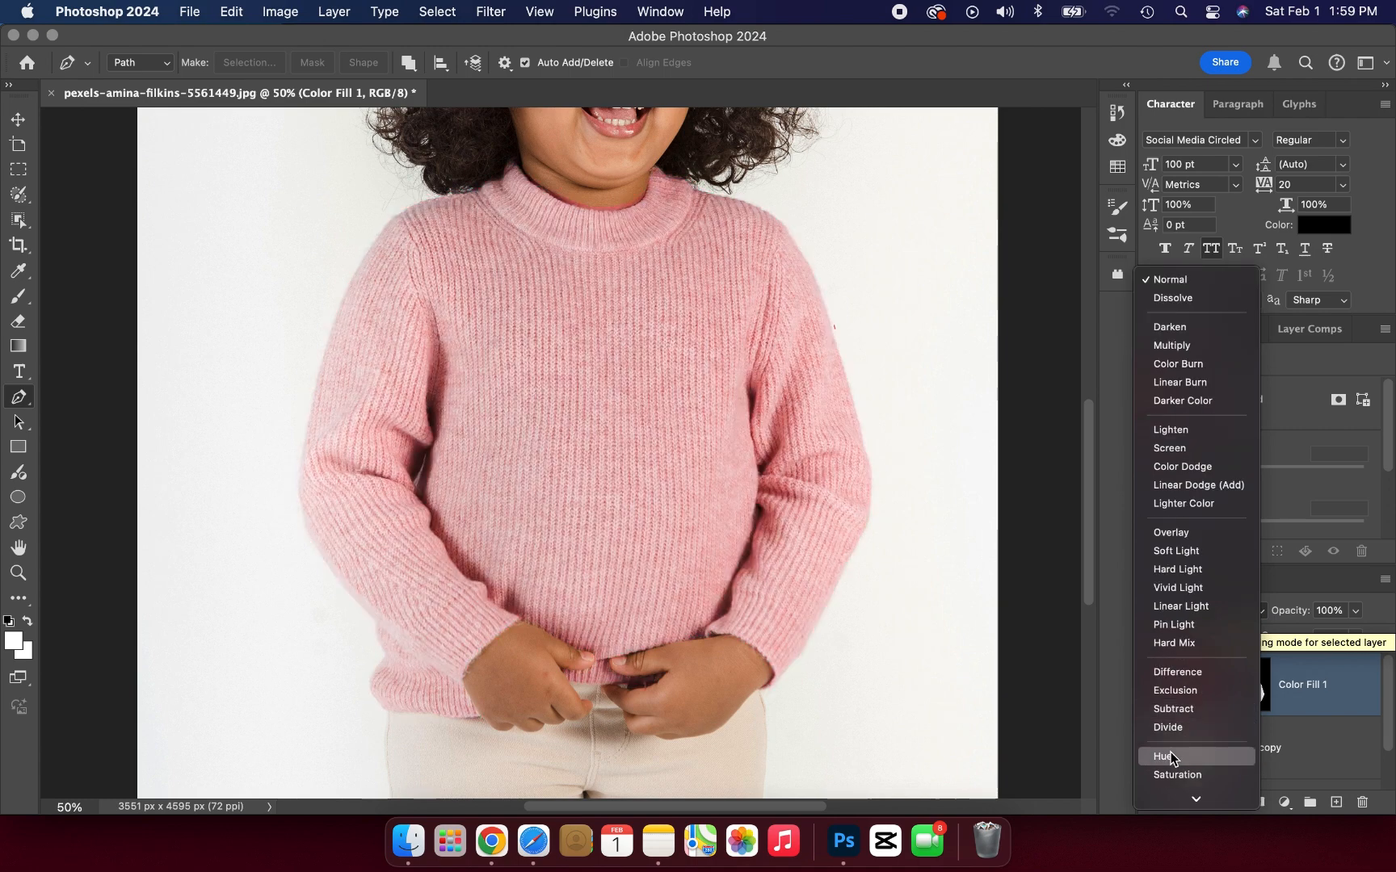
scroll(1170, 753, "down", 1)
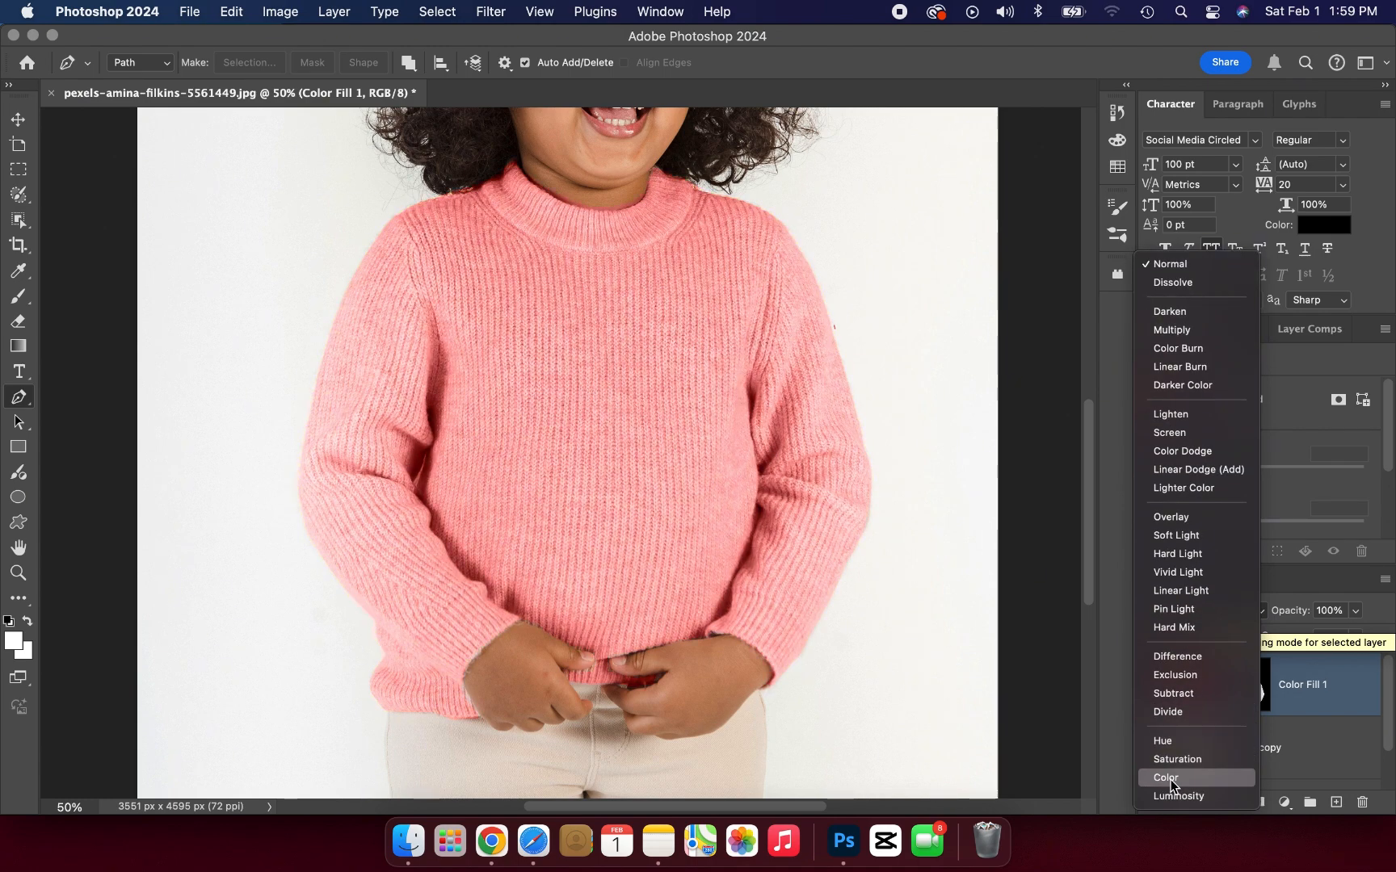
left_click(1171, 780)
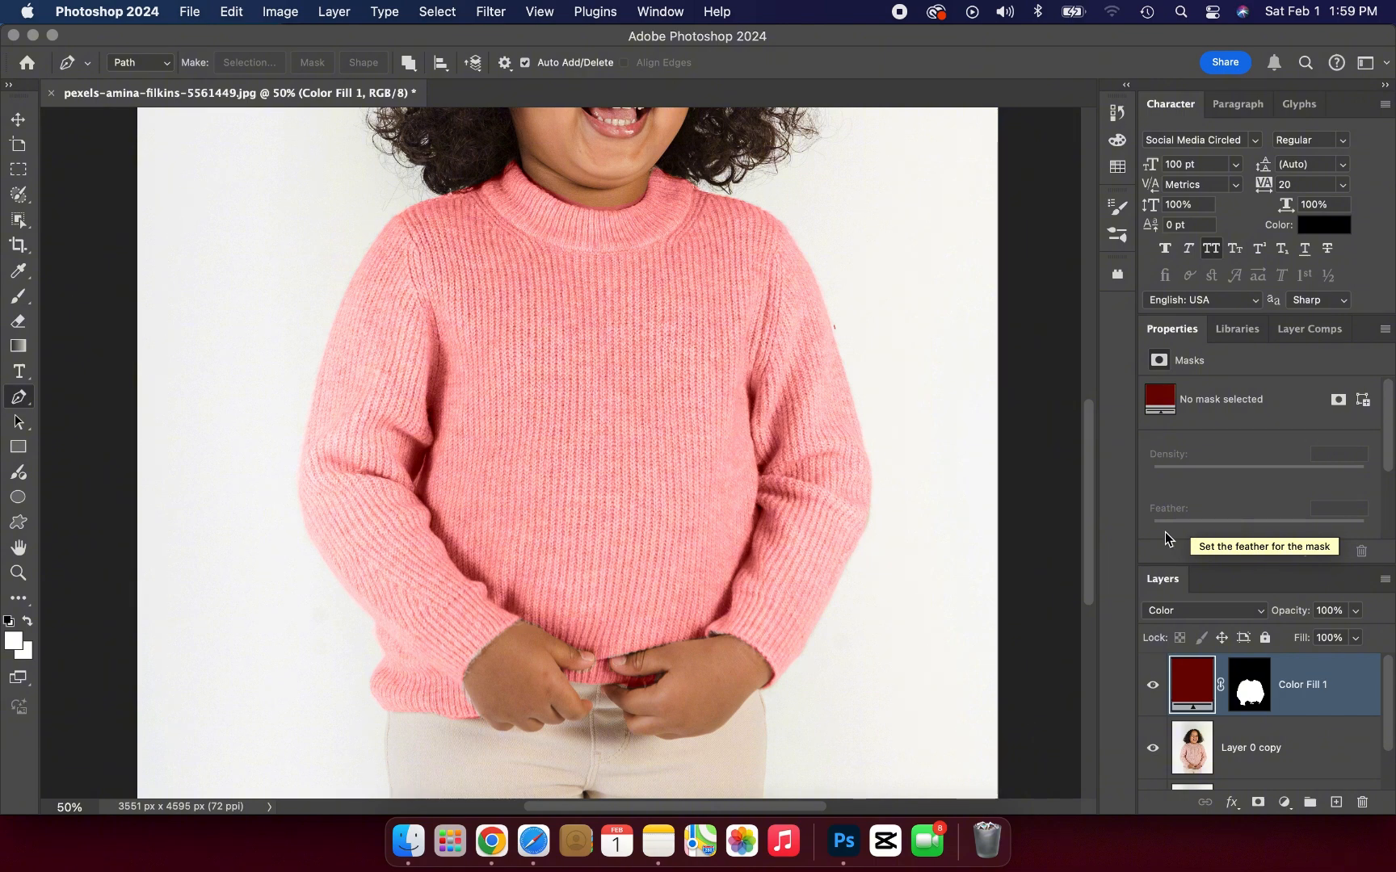
Step: Compare the whole photo with the color fill layer hidden and shown
key("super+minus")
key("super+minus")
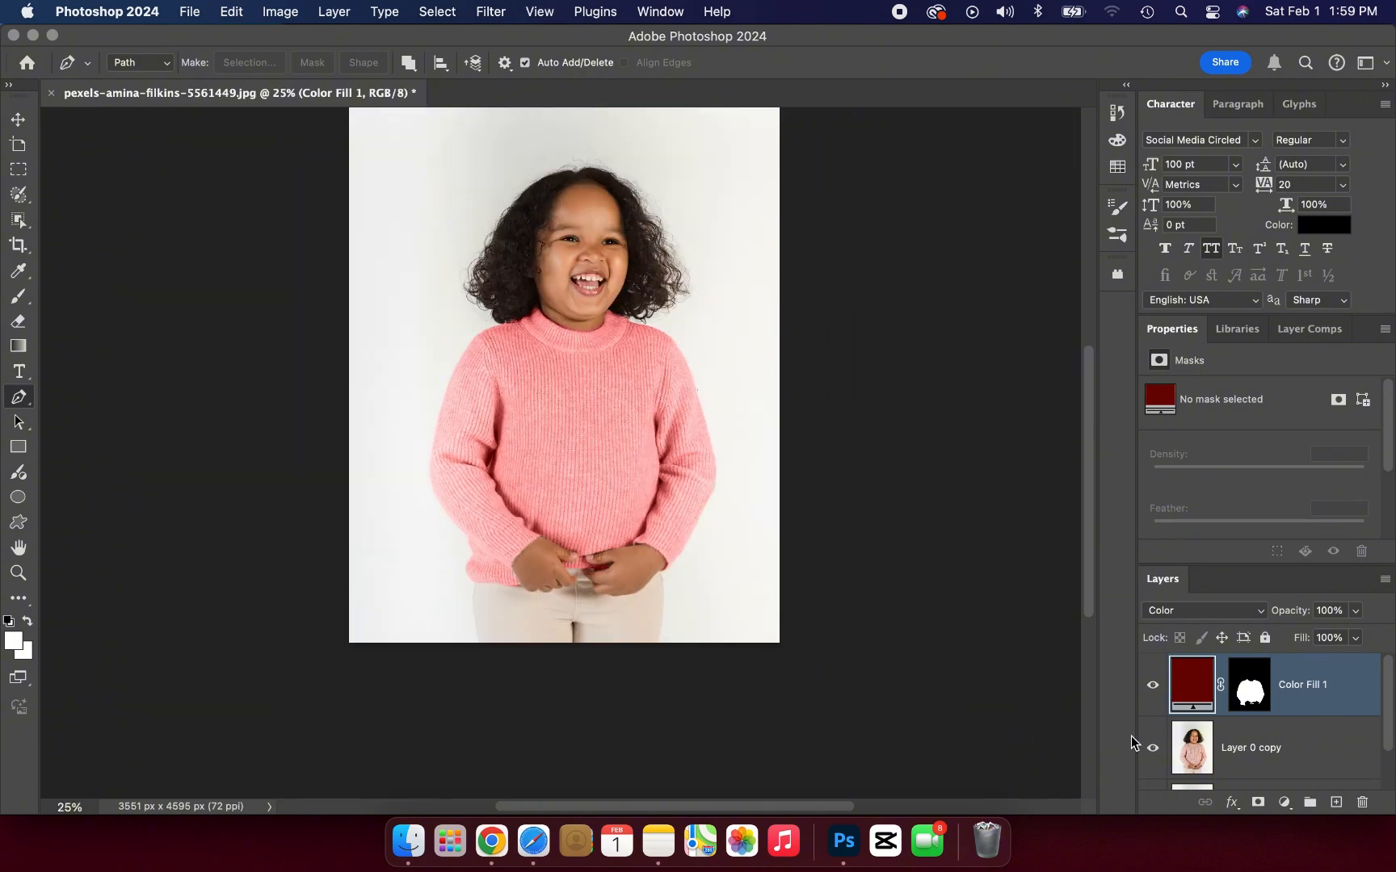
left_click(1152, 686)
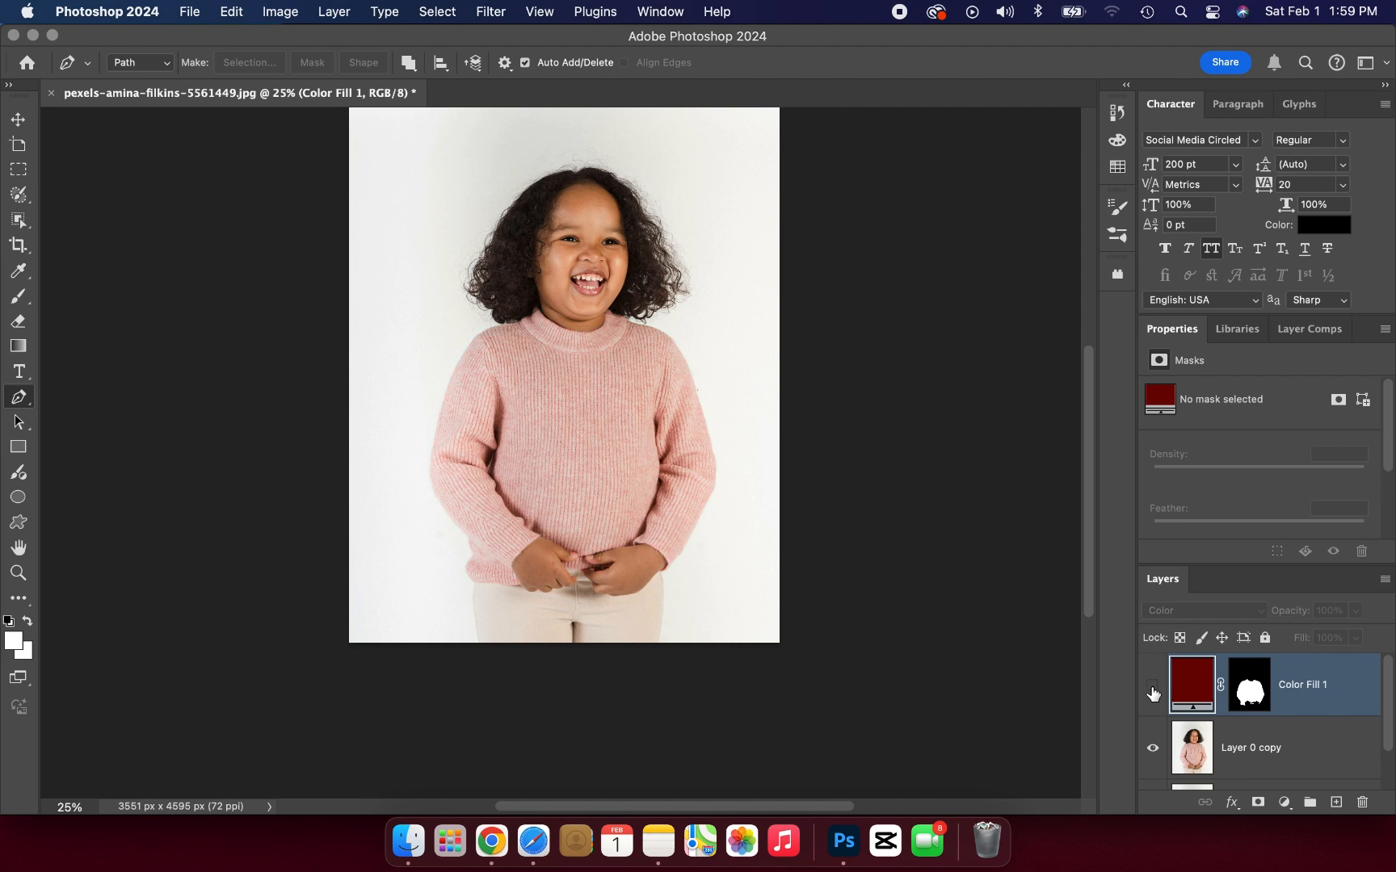
left_click(1153, 685)
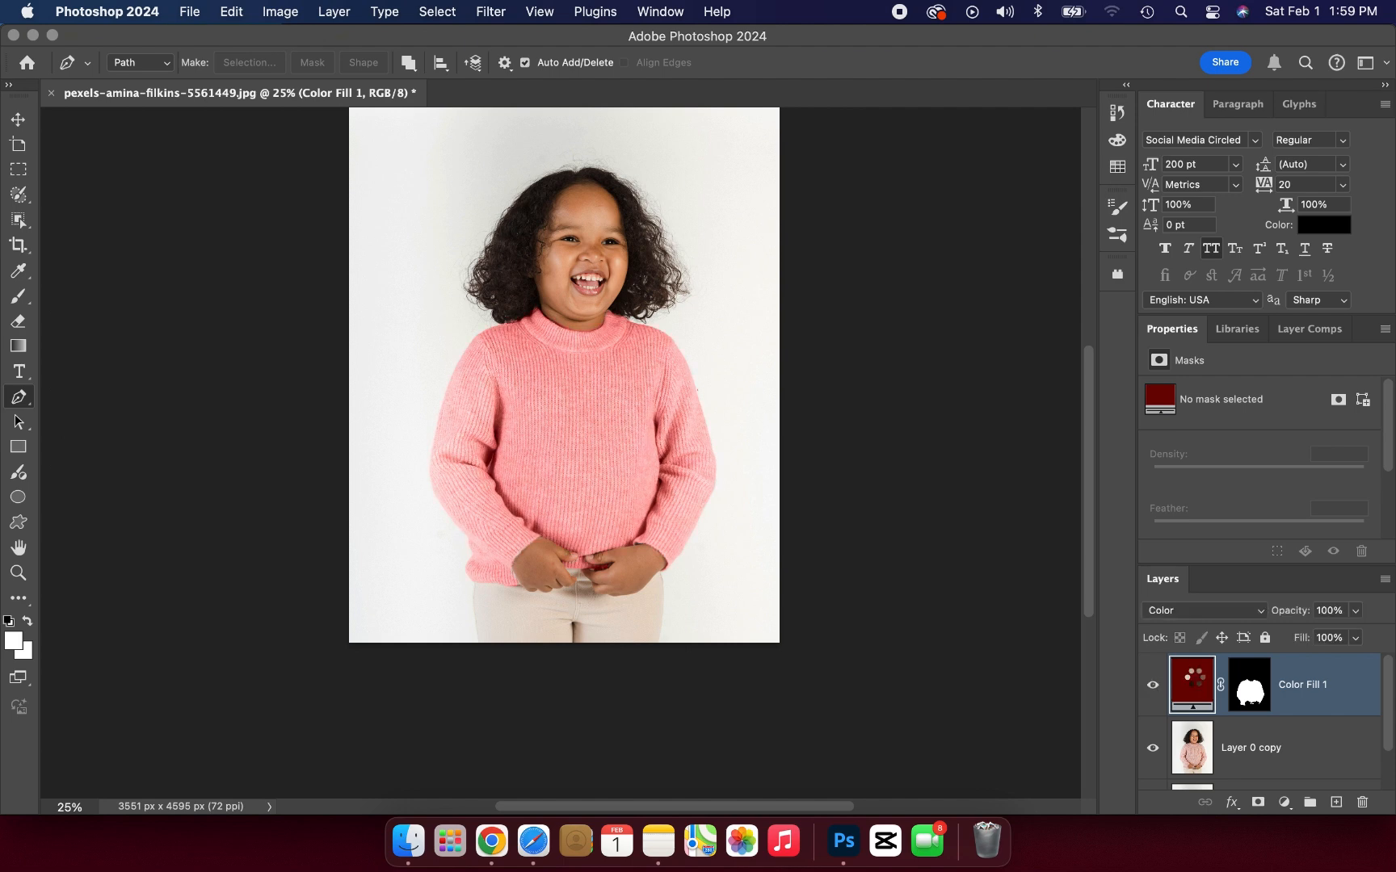
Step: Reopen the fill layer's color for editing and try dark blue 030548 and black 000000 on the sweater
double_click(1188, 676)
left_click(1086, 470)
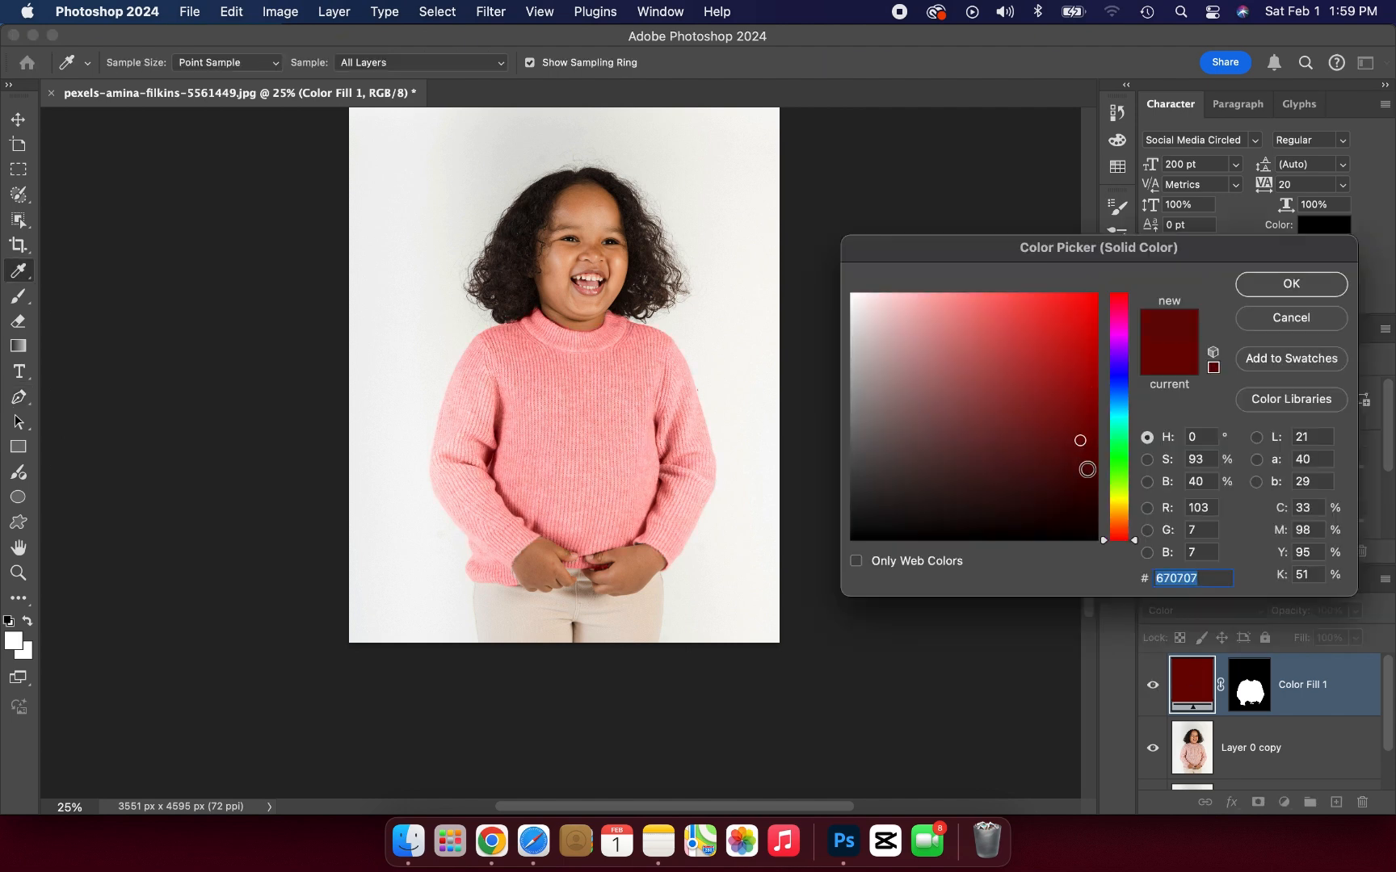
left_click(1122, 376)
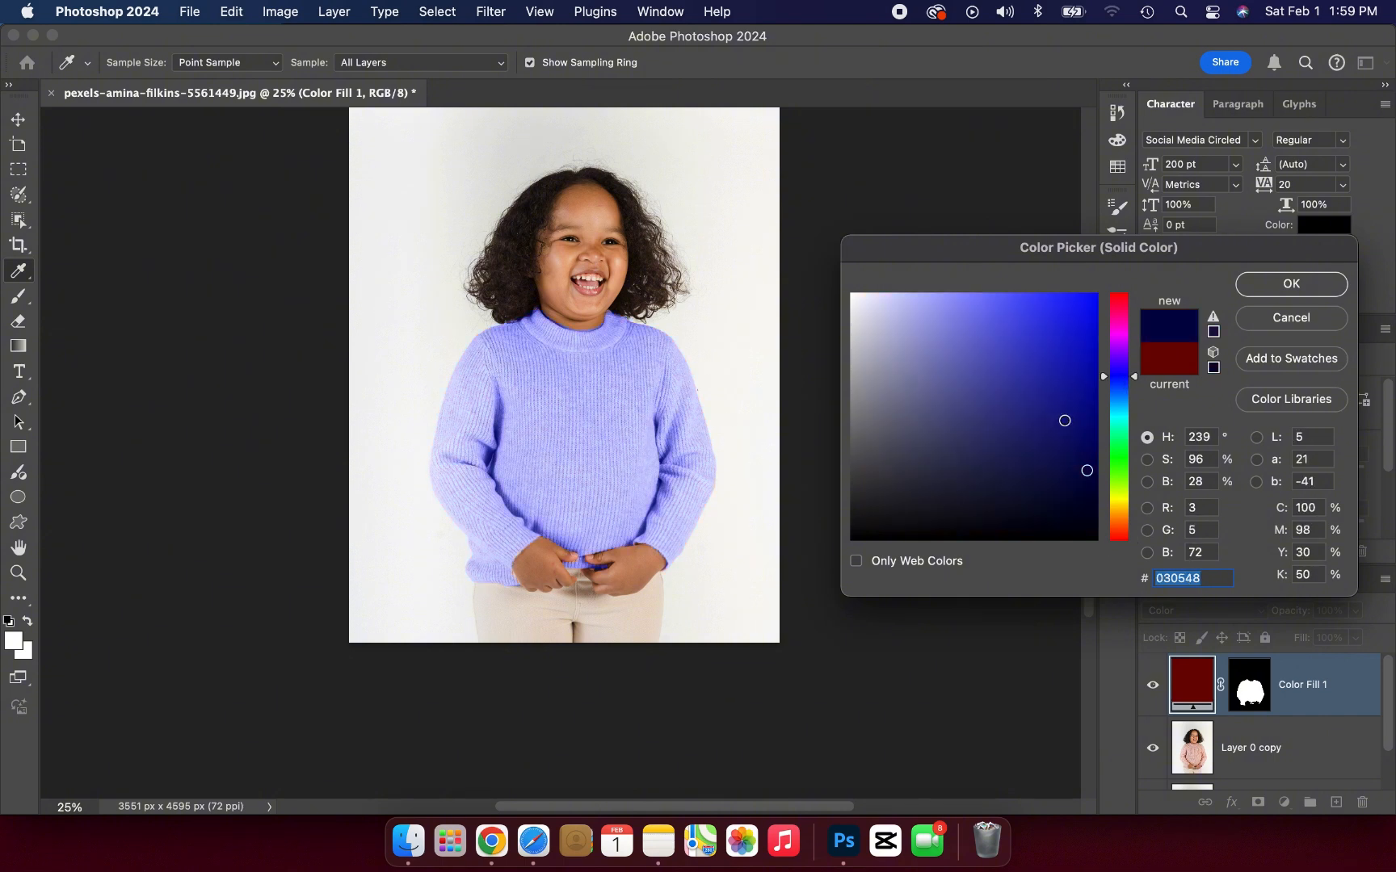
mouse_move(1062, 418)
left_mouse_down()
mouse_move(1063, 489)
mouse_move(1089, 495)
mouse_move(1075, 483)
mouse_move(1078, 561)
left_mouse_up()
Step: Try several green shades for the sweater fill at hue 116°, including 096203, 1f561b, 103e0d and 0d5308
left_click(1119, 461)
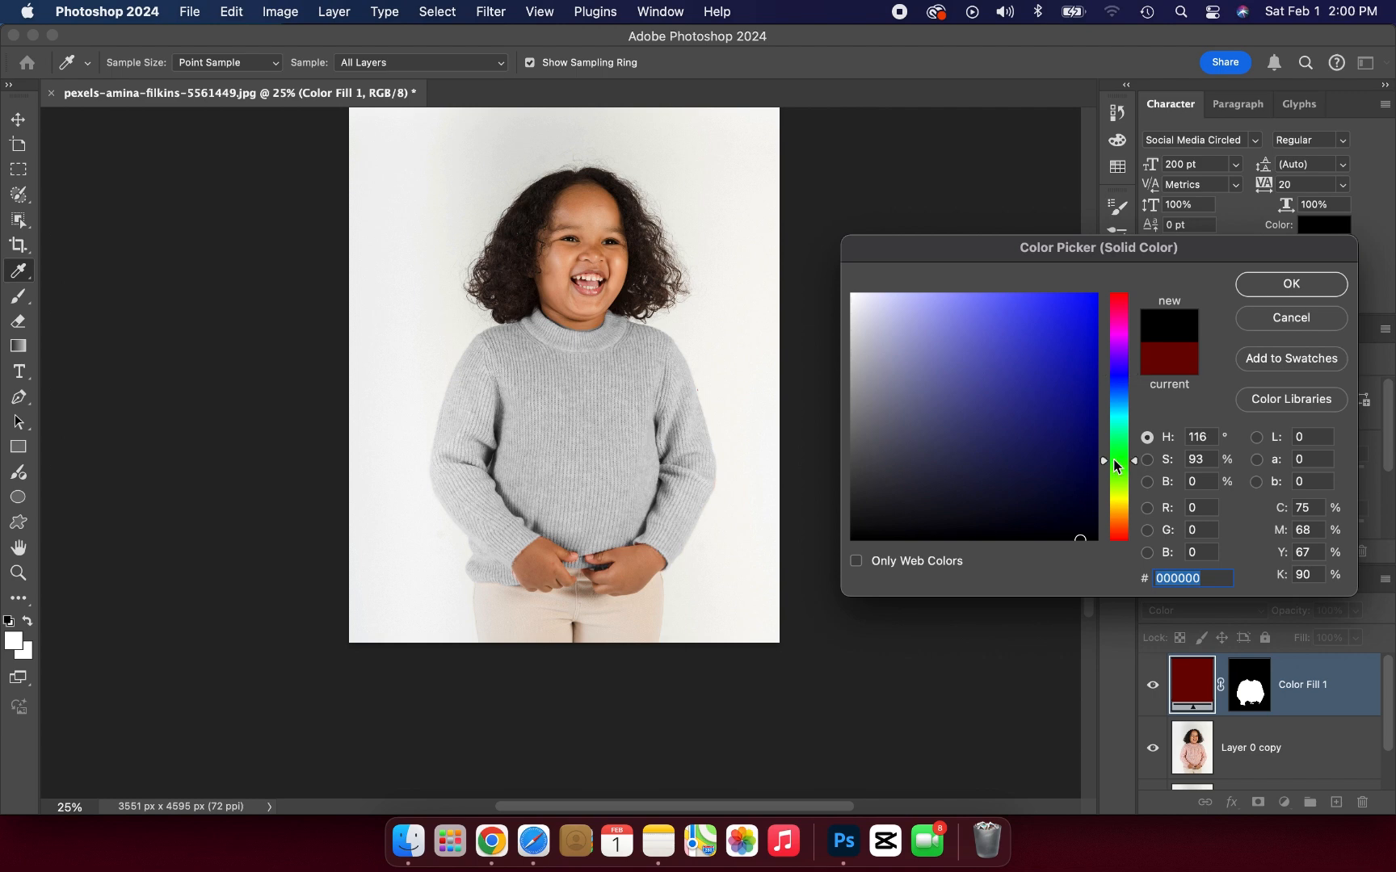
left_click(1090, 445)
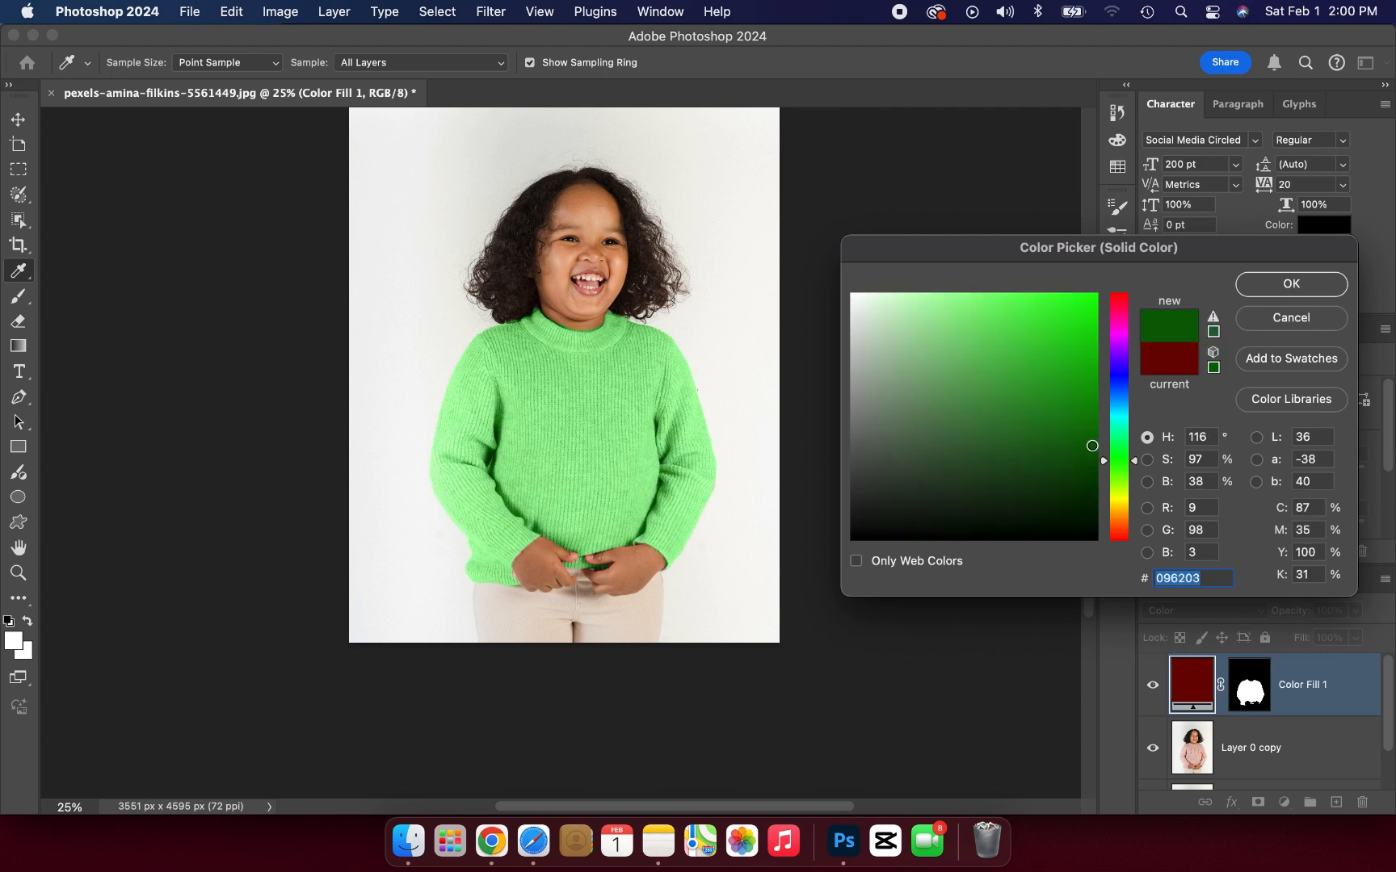
left_click(1093, 461)
left_click(1053, 392)
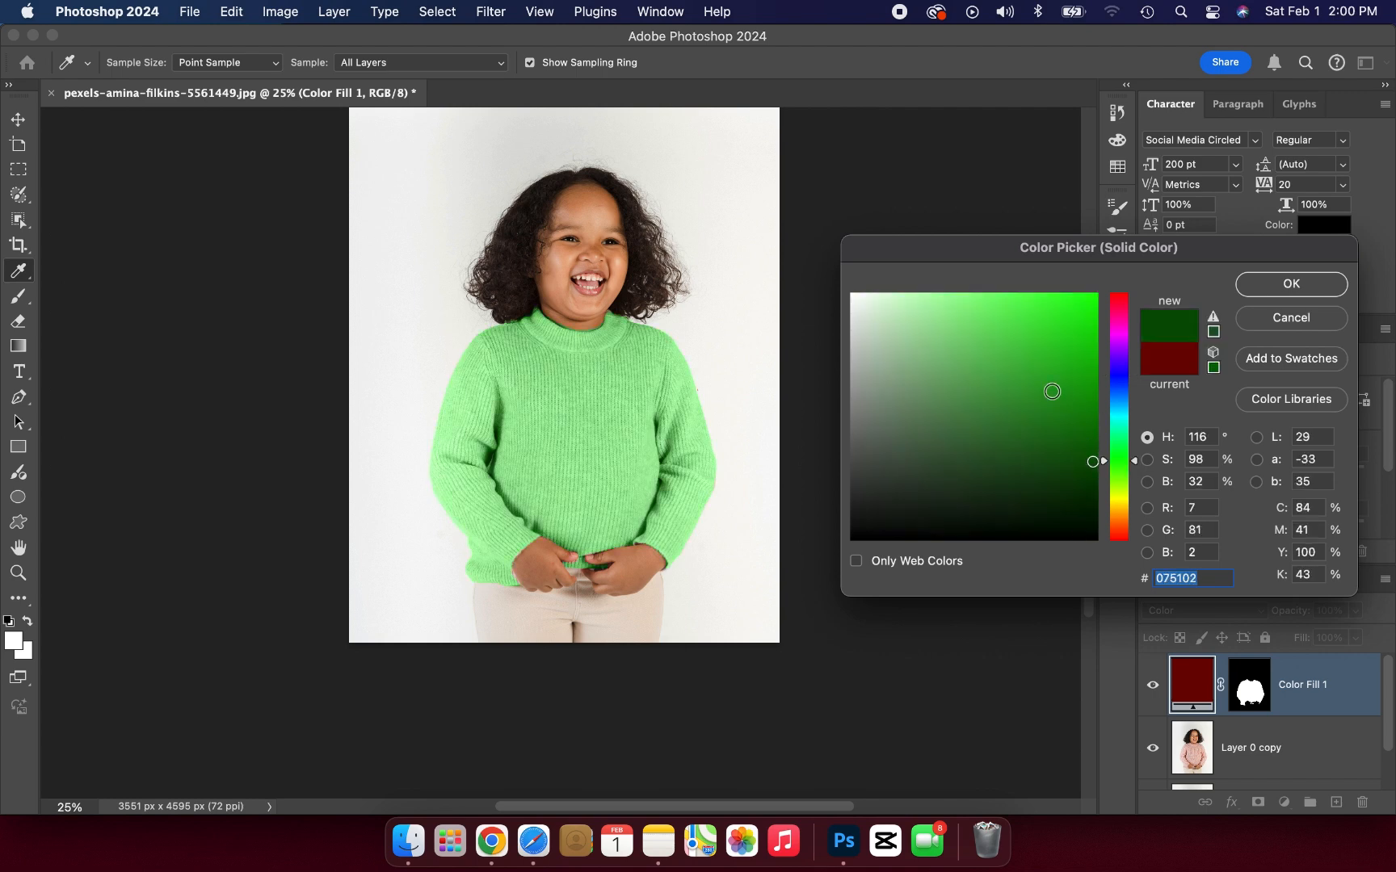
left_click(1021, 456)
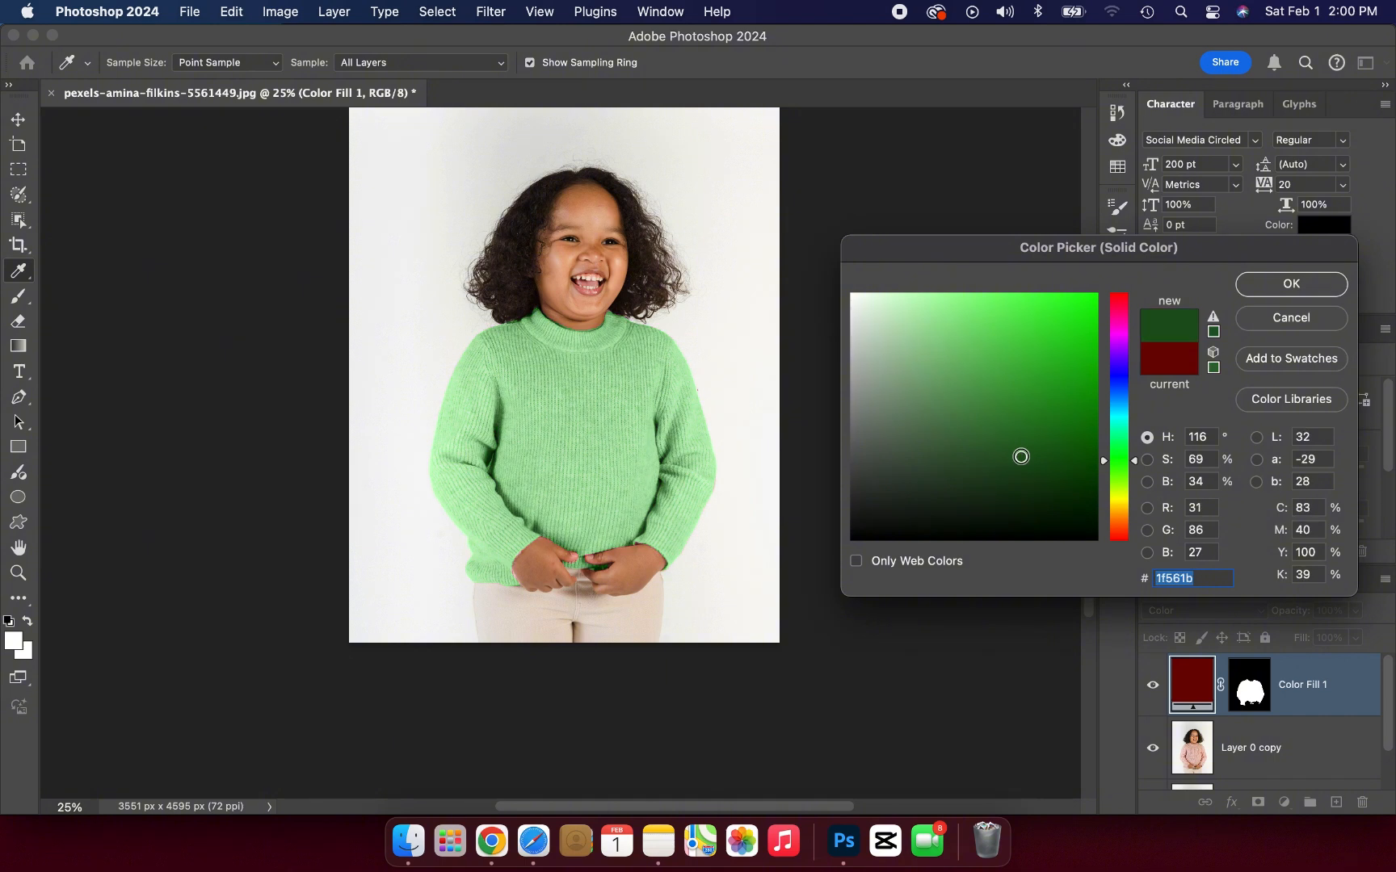
left_click(1048, 478)
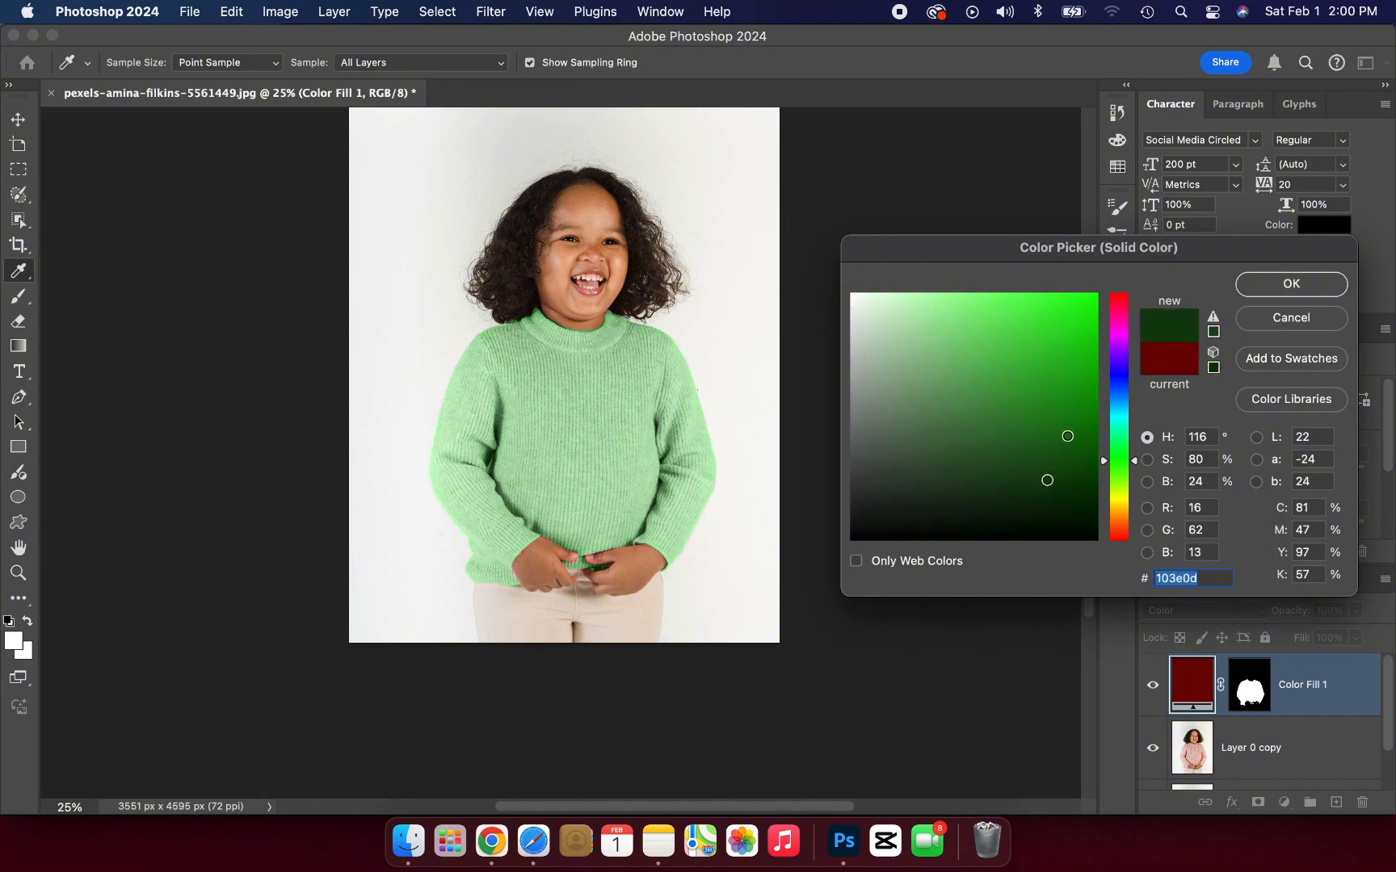
left_click(1066, 435)
left_click(1084, 455)
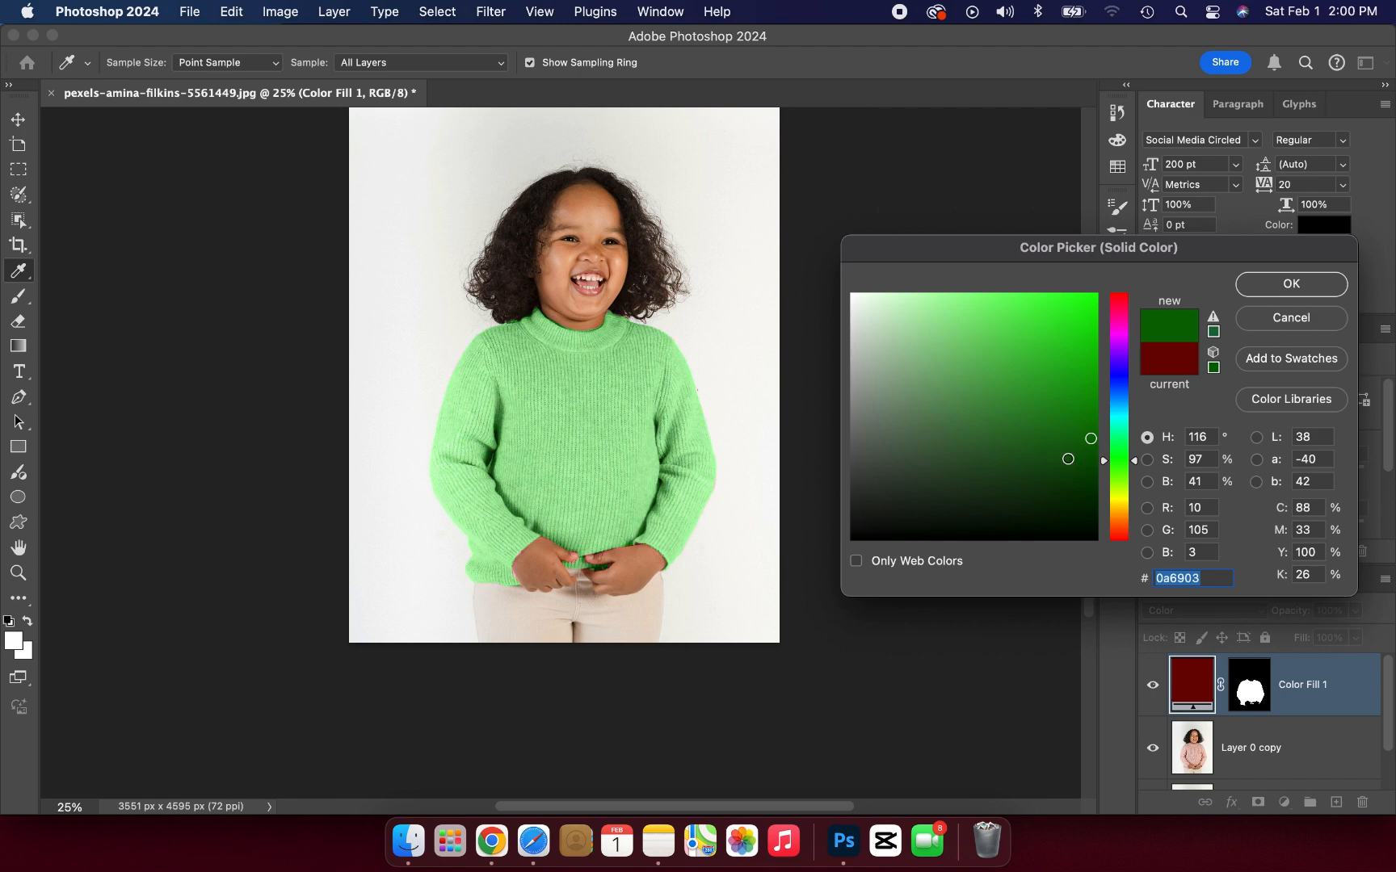
left_click(1026, 443)
left_click(1075, 458)
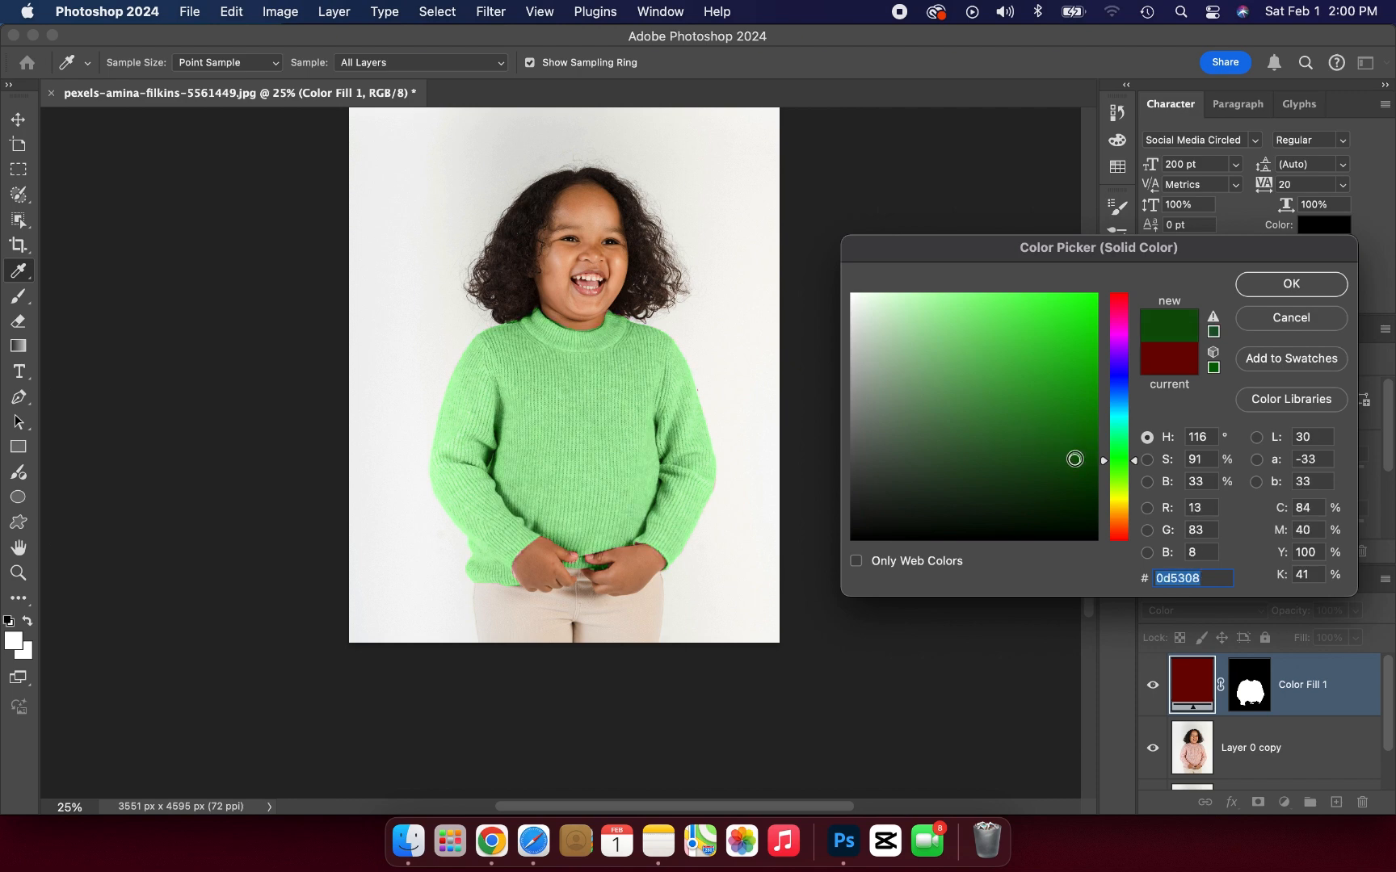
left_click(1091, 447)
Step: Set the sweater fill to dark blue 032b50 with hue 209° and apply the color
left_click_drag(1118, 457, 1119, 397)
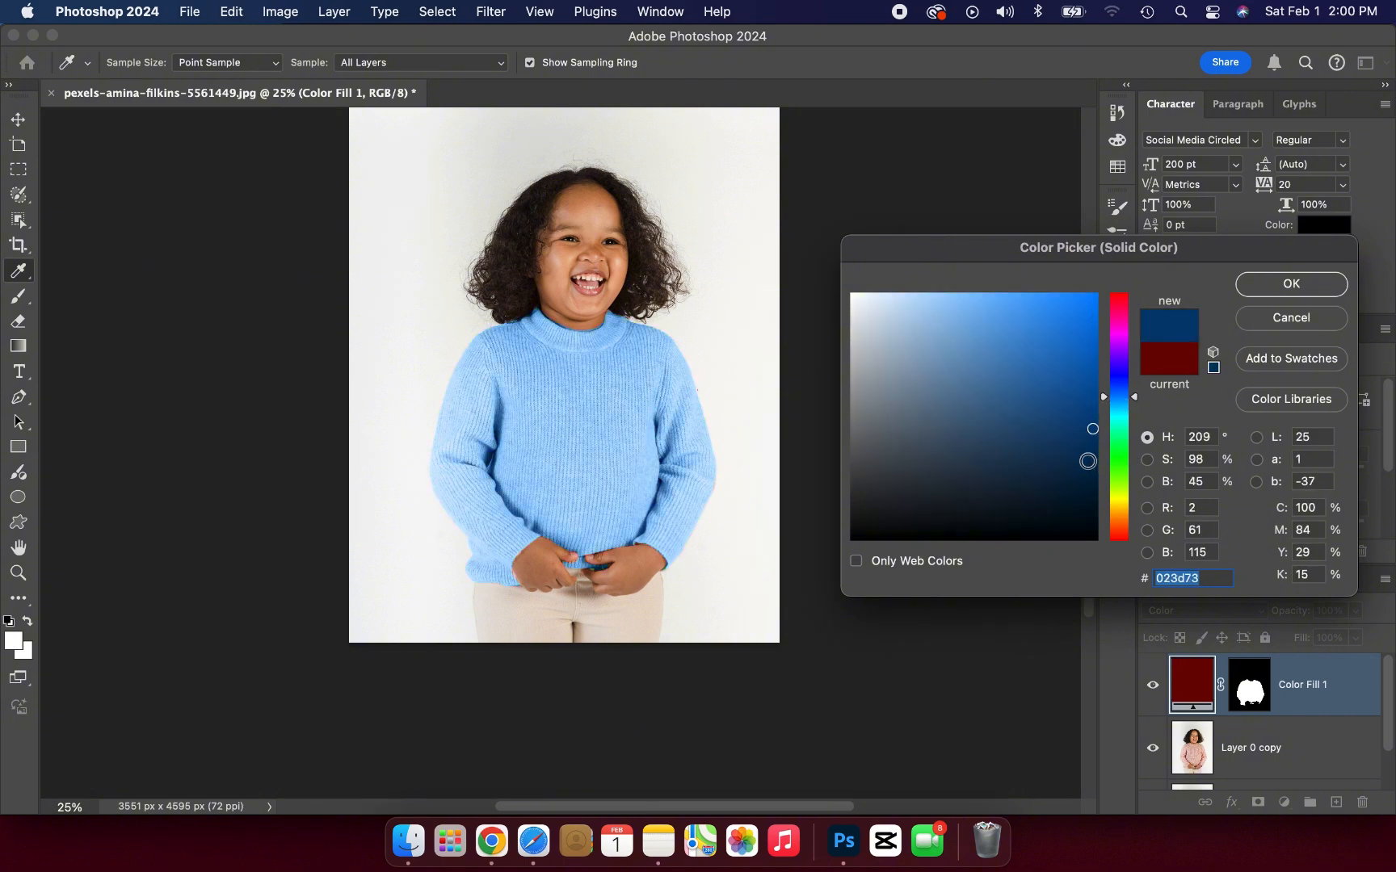
left_click(1088, 463)
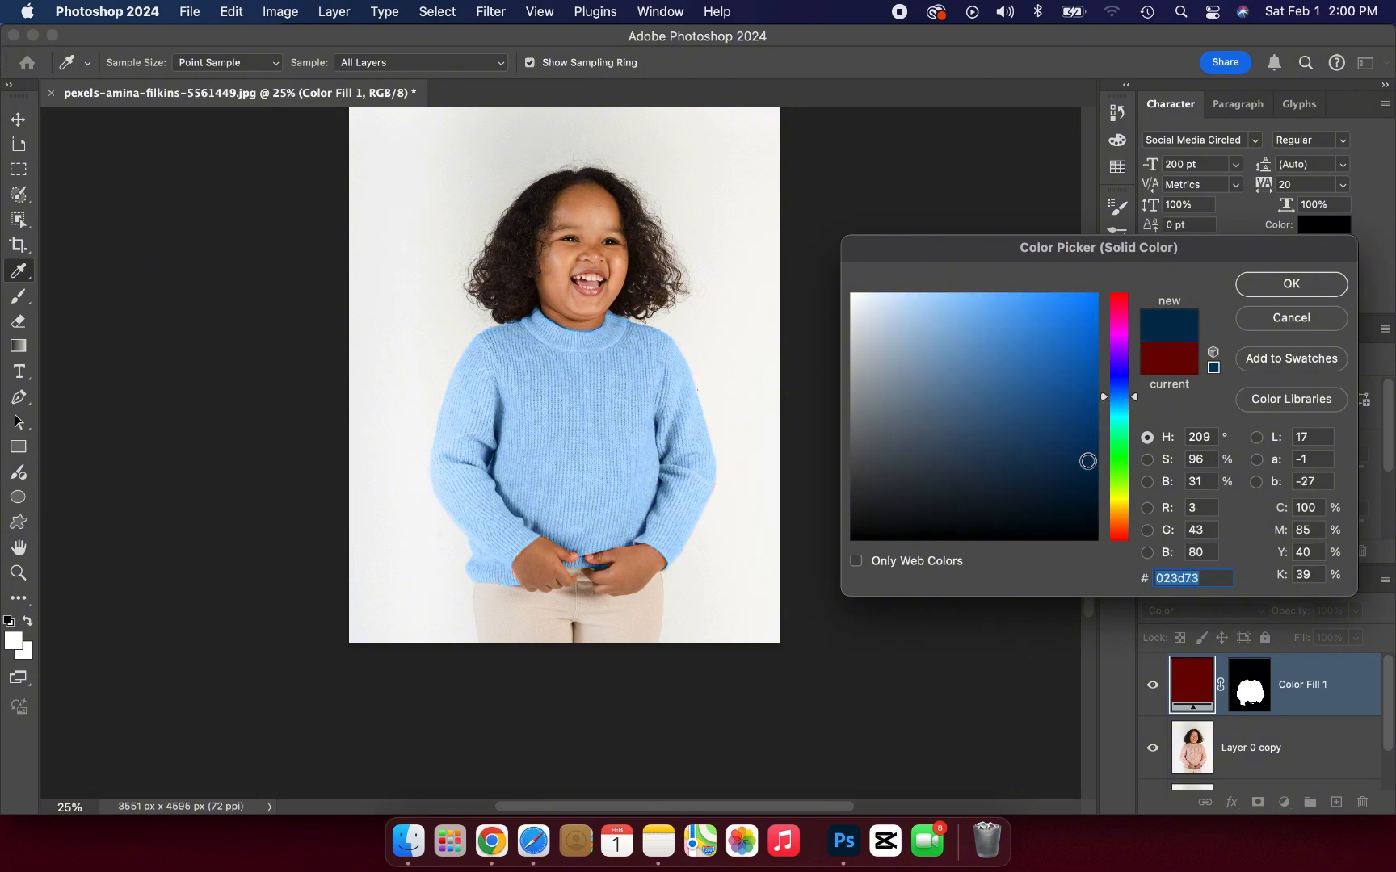
left_click(1251, 284)
key("p")
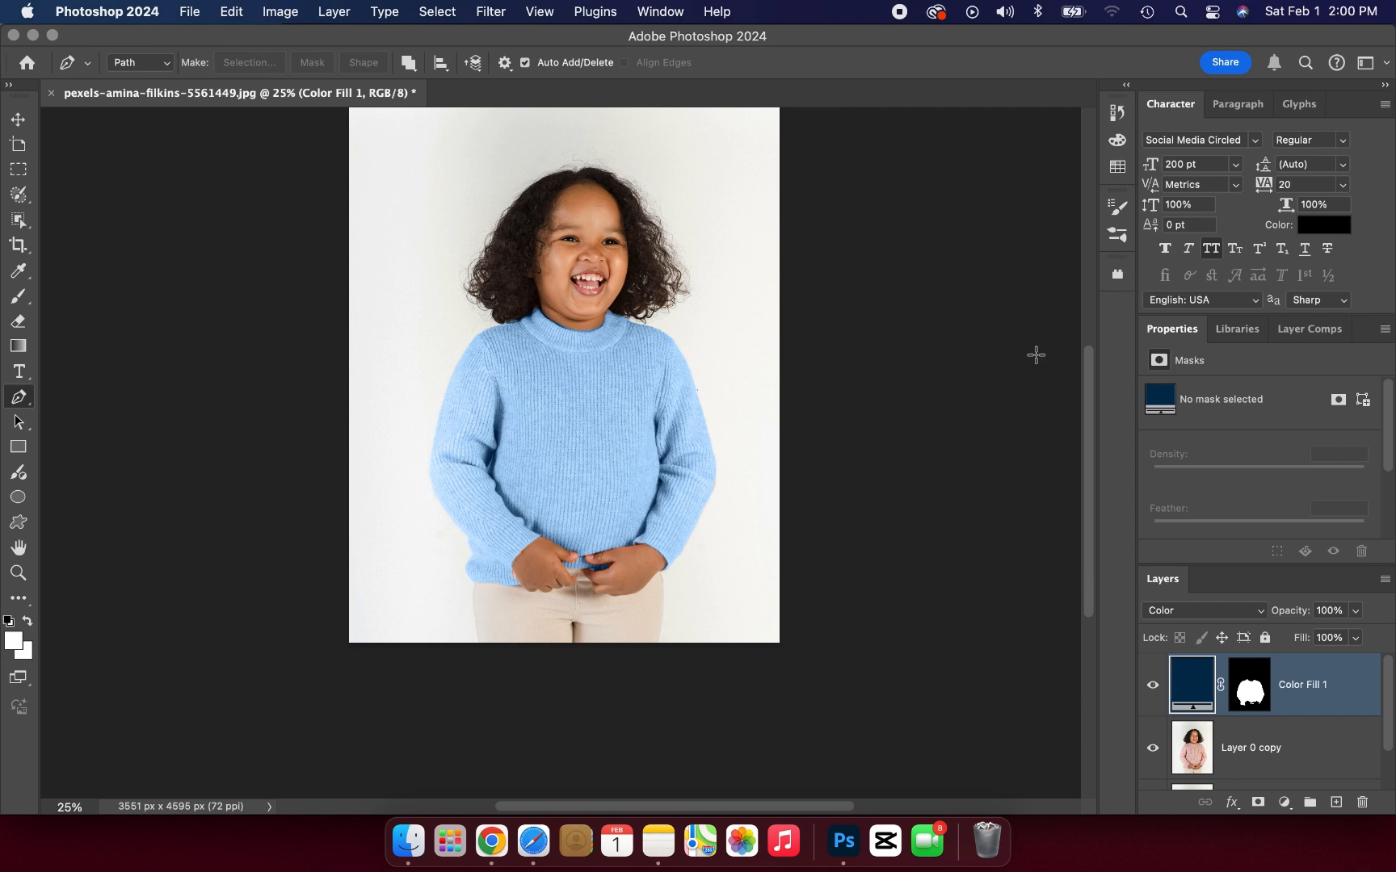